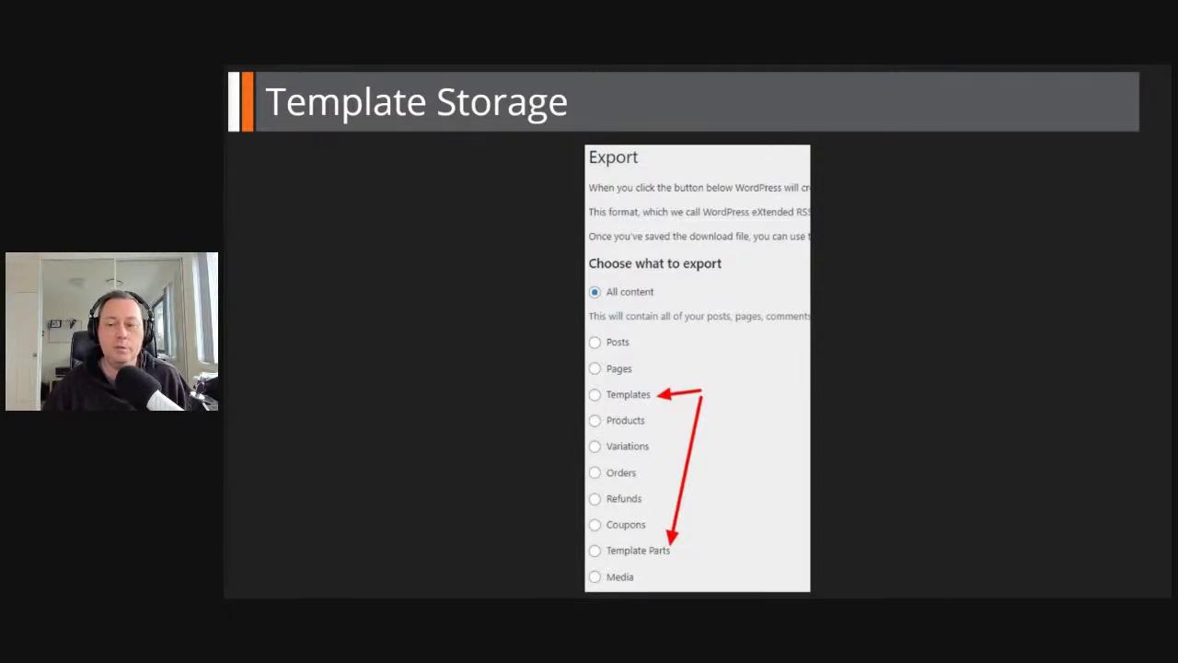
key("Right")
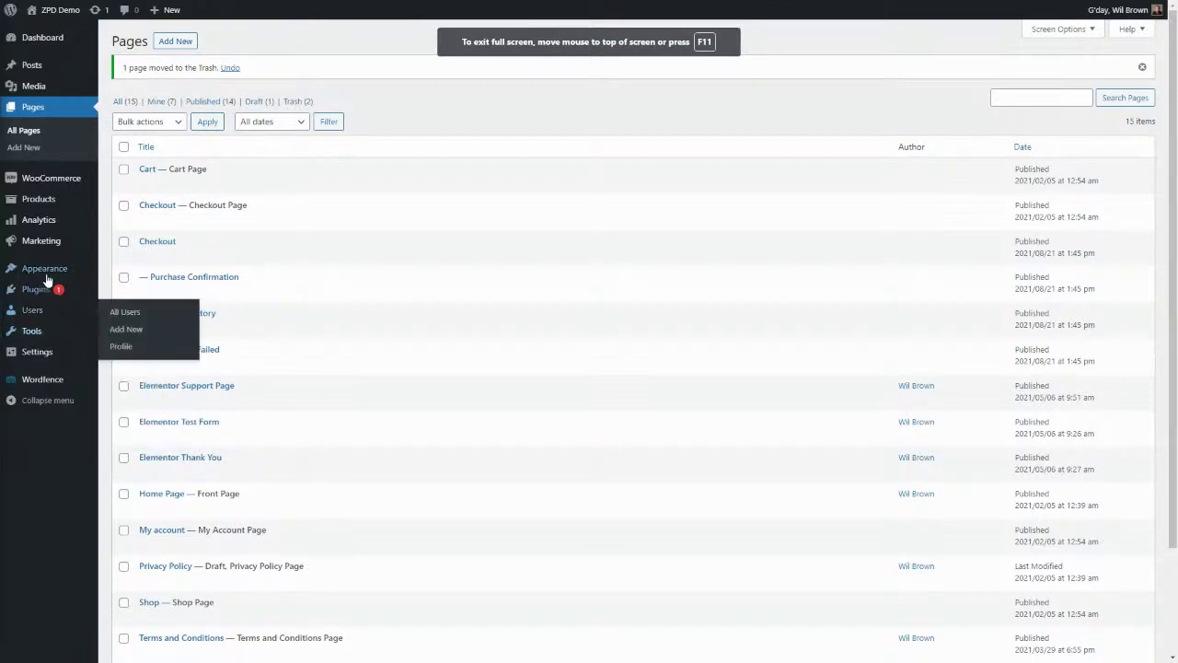
- Open the child theme's functions.php in the theme editor and examine the block-templates theme support line at the end of the file
mouse_move(47, 277)
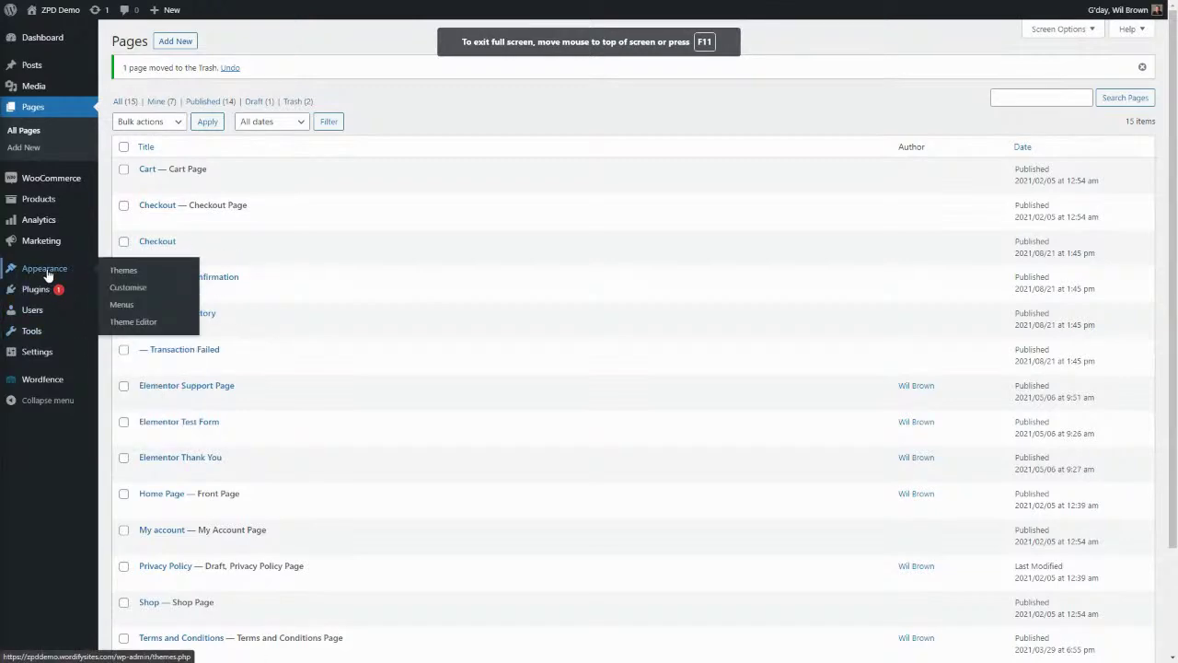
left_click(150, 323)
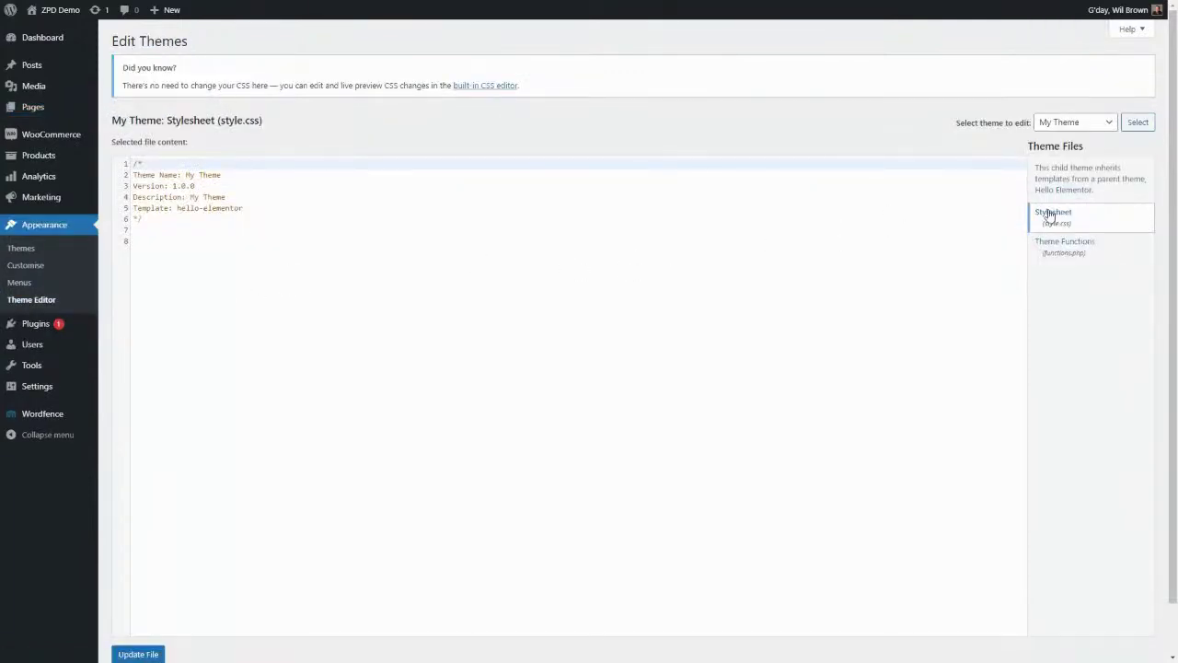
left_click(1055, 248)
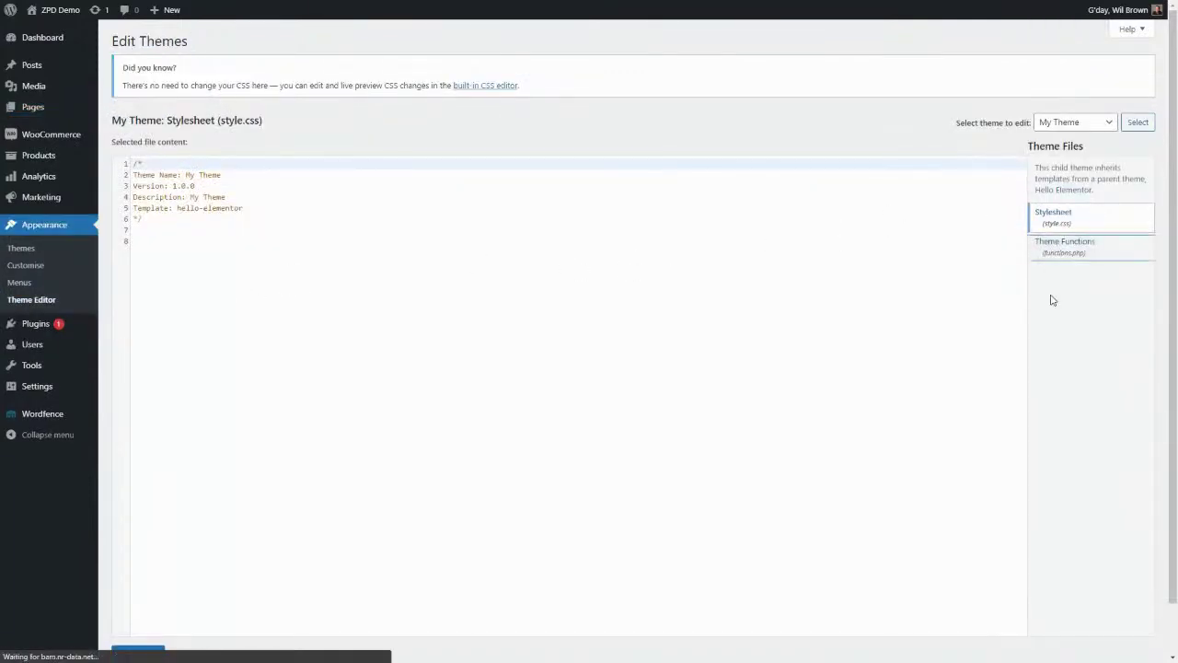
scroll(516, 348, "down", 6)
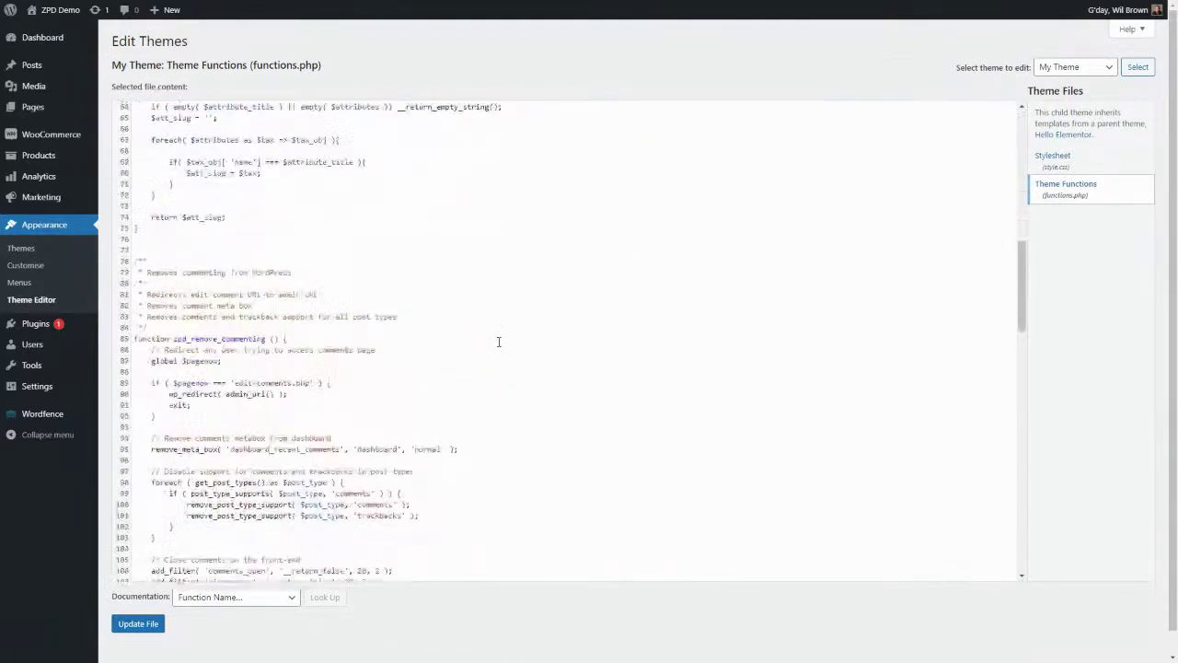
scroll(498, 341, "down", 12)
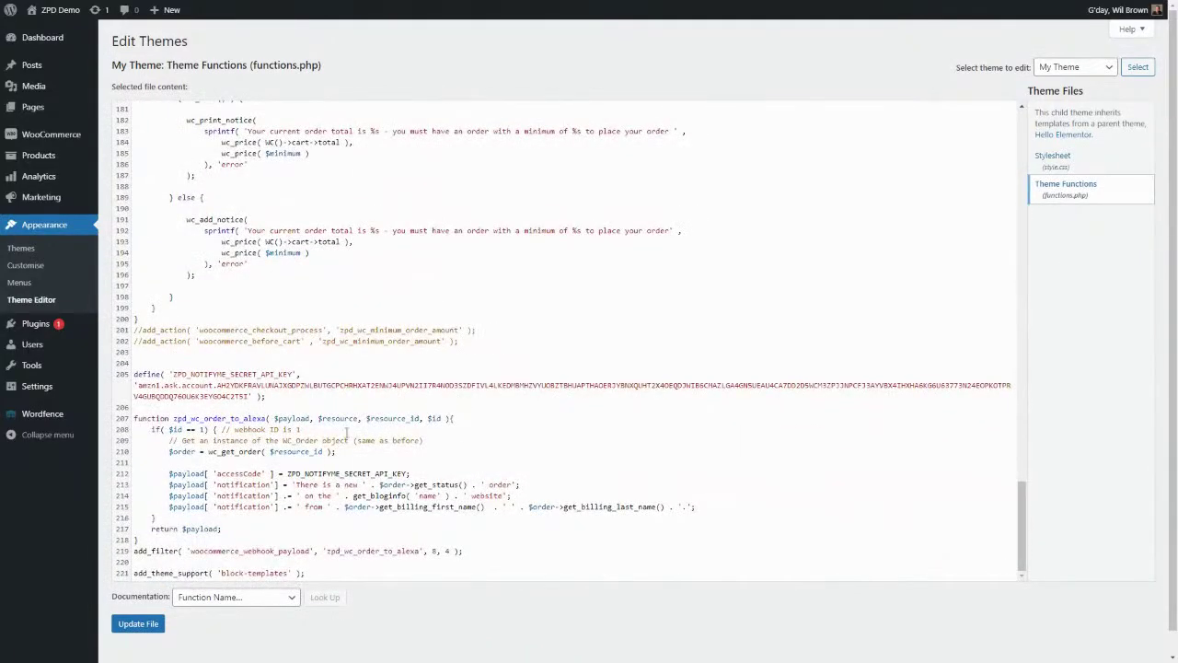
left_click_drag(309, 570, 244, 576)
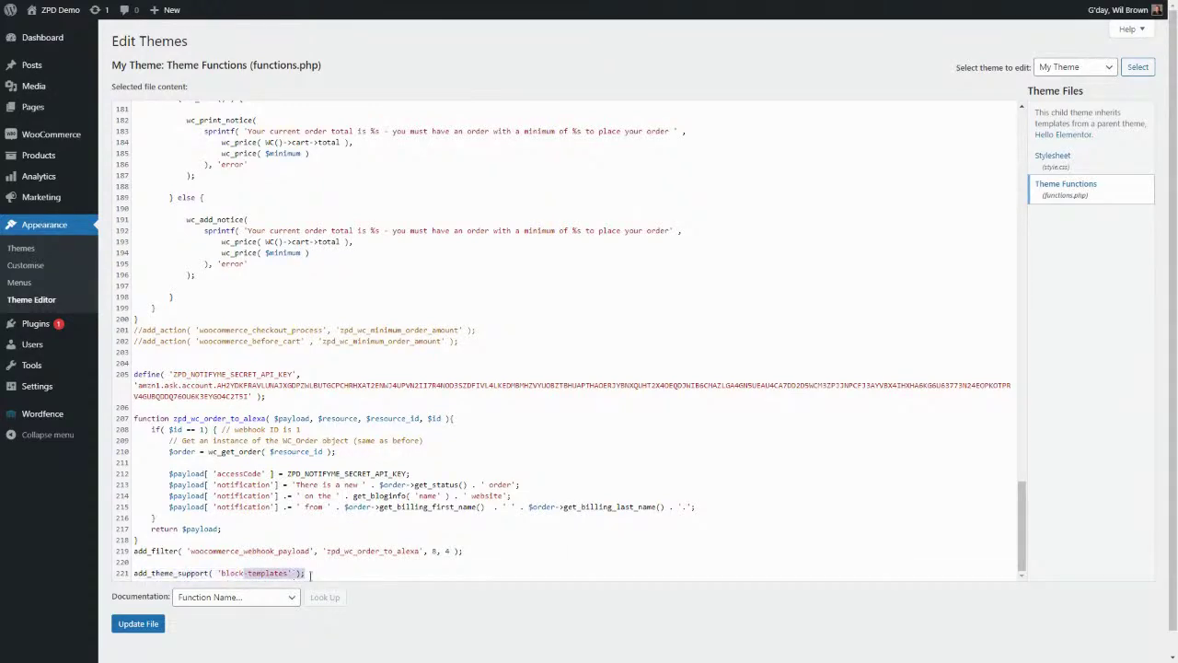
left_click(310, 573)
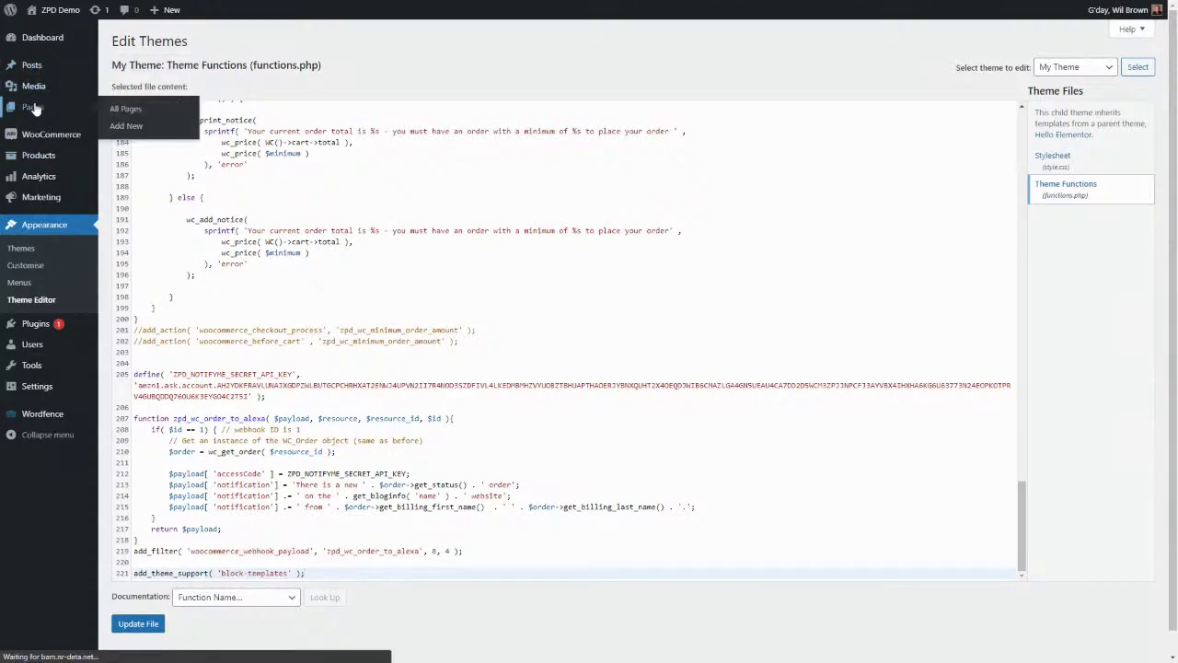
- Start a new page from the Pages list and dismiss the block editor welcome guide
left_click(34, 109)
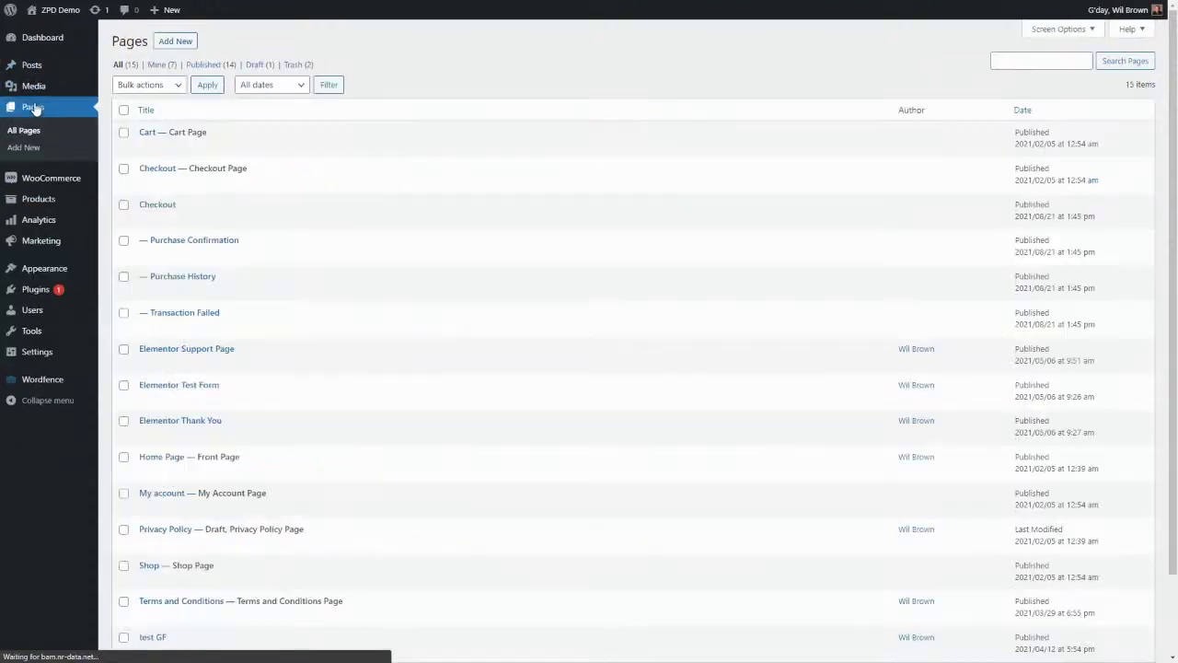
left_click(183, 45)
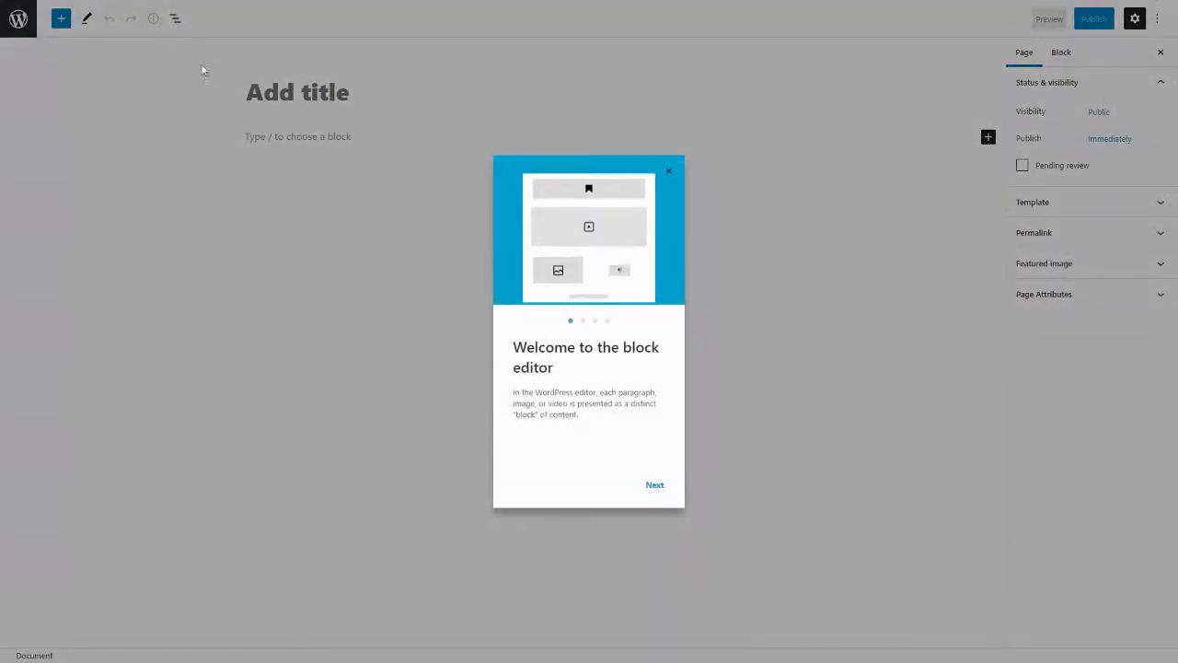
left_click(670, 172)
- Title the new page "Landing Page Test WPQuickies"
left_click(314, 92)
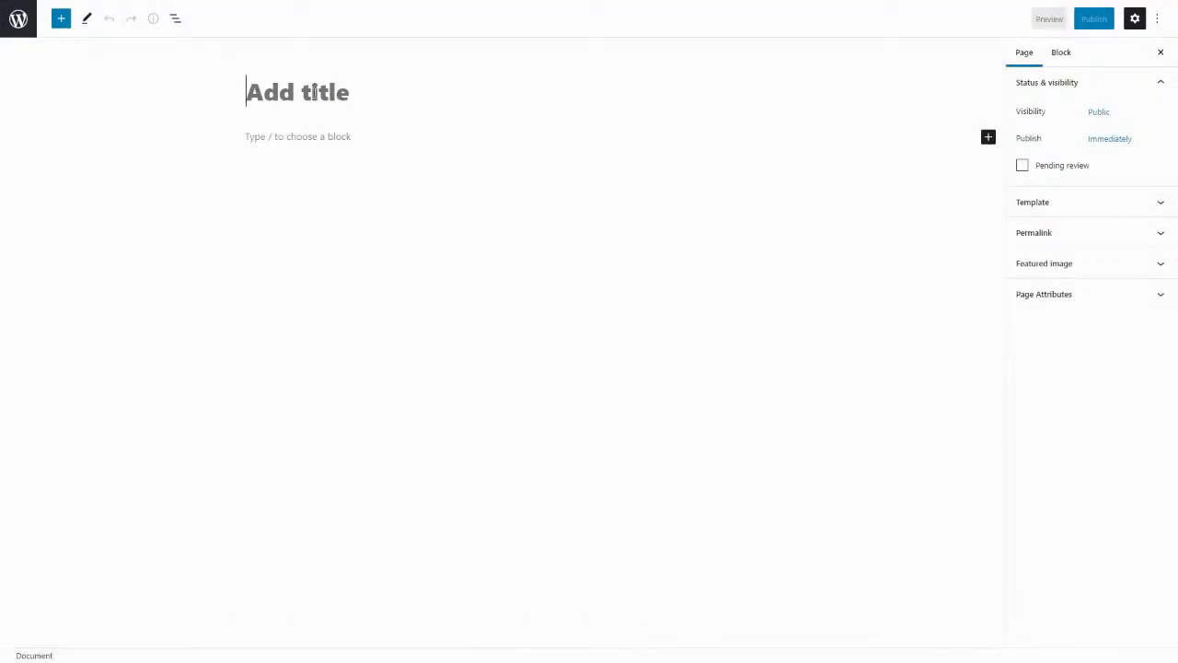
type("Landing Page")
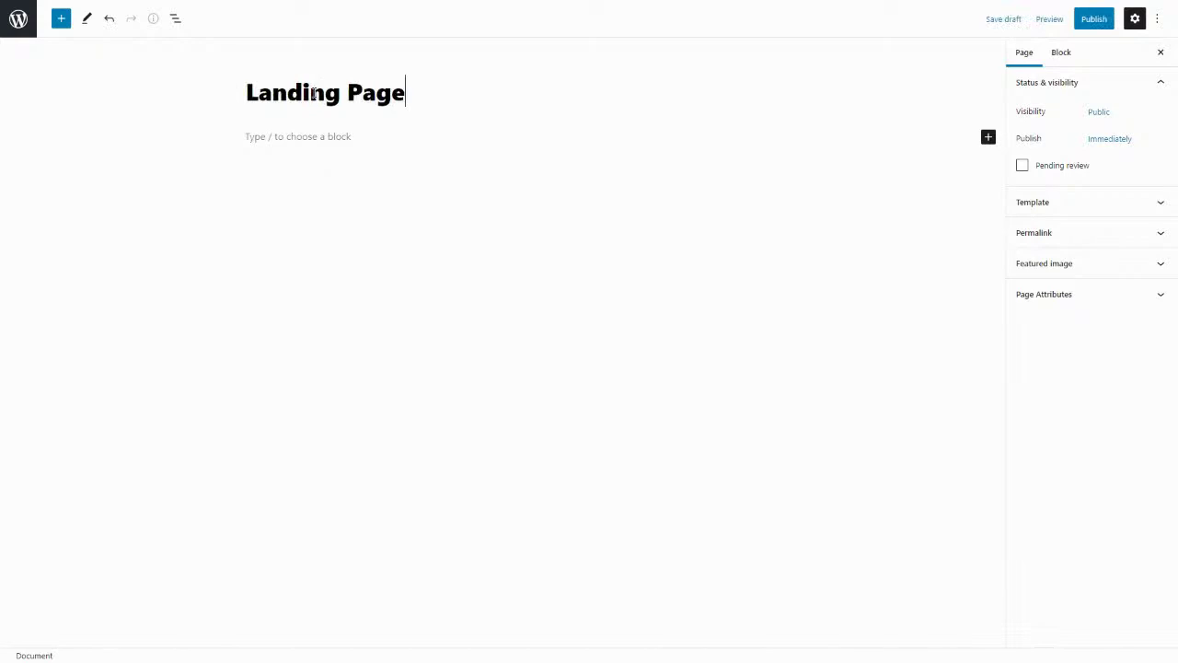
type(" Test WPQU")
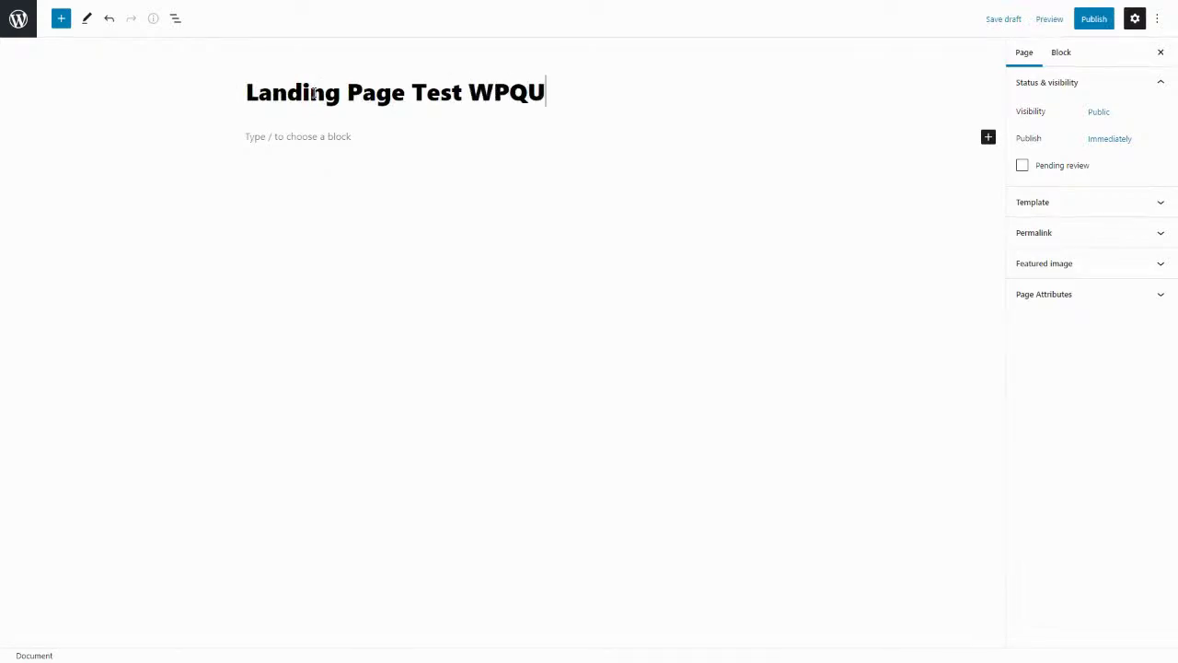
key("BackSpace")
type("iock")
key("BackSpace")
key("BackSpace")
key("BackSpace")
type("i")
key("BackSpace")
key("BackSpace")
type("uickei")
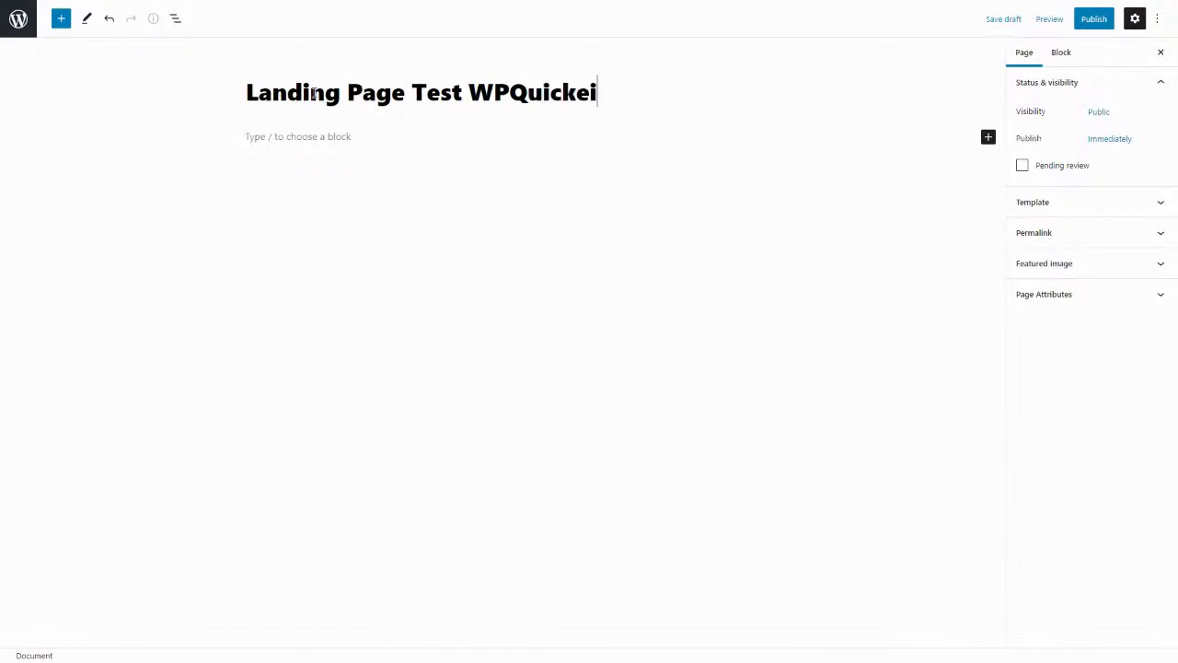
key("BackSpace")
key("BackSpace")
type("ies")
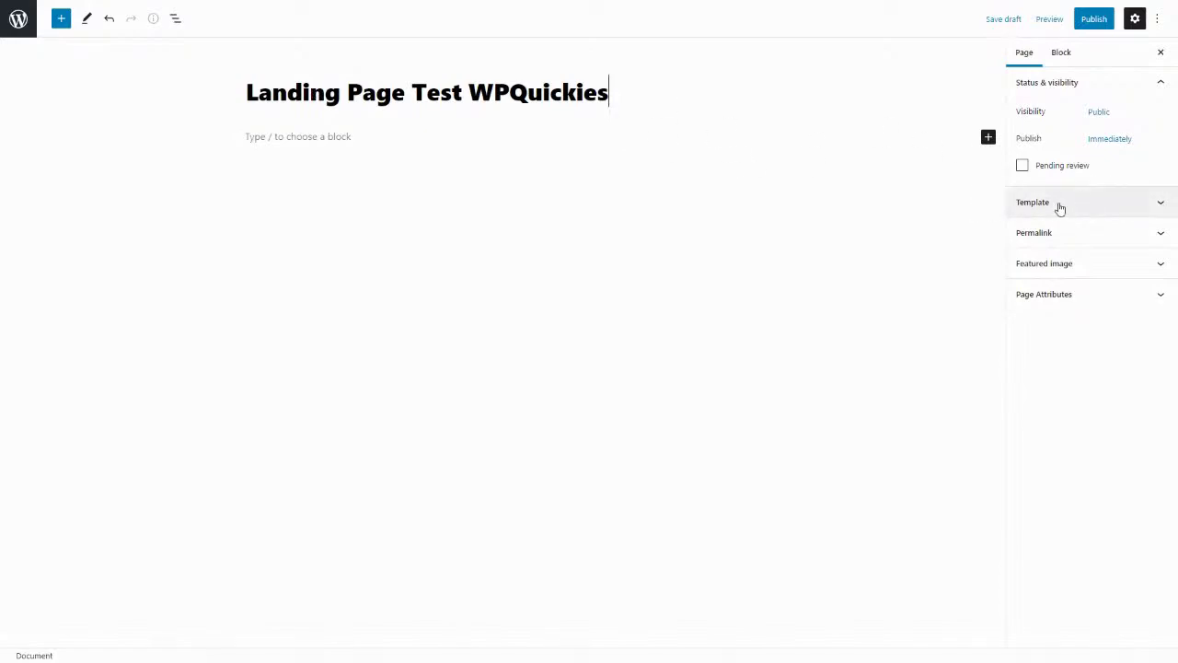
- Expand the page's template settings and look through the available templates, keeping the default template
left_click(1154, 206)
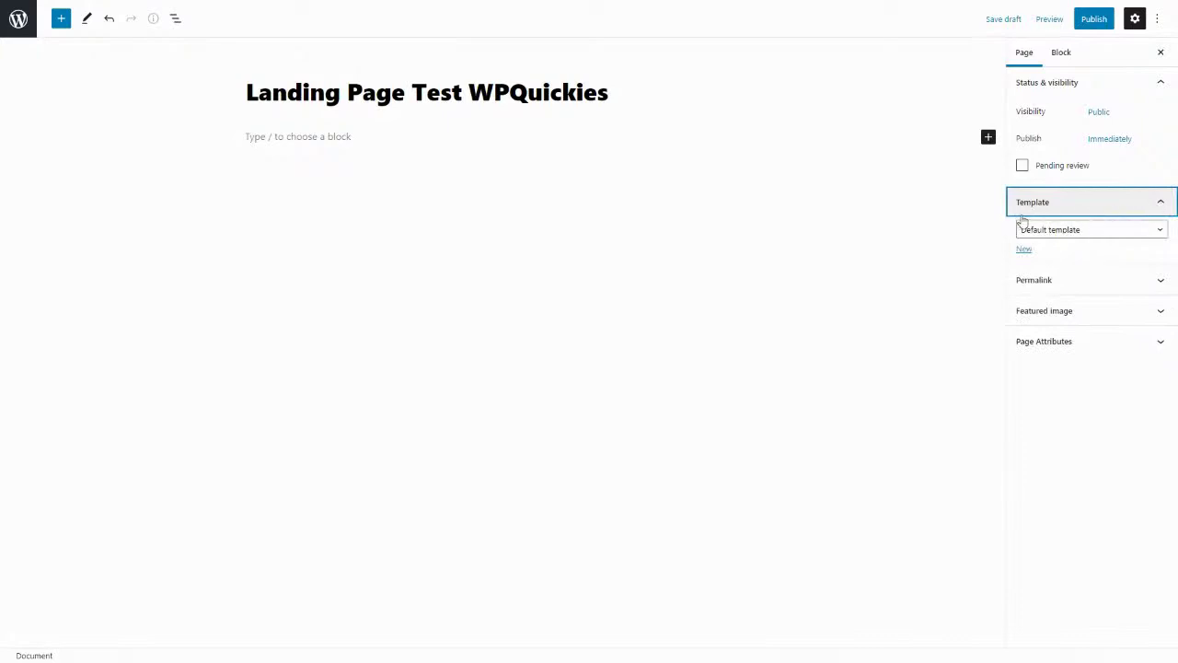
left_click(1160, 230)
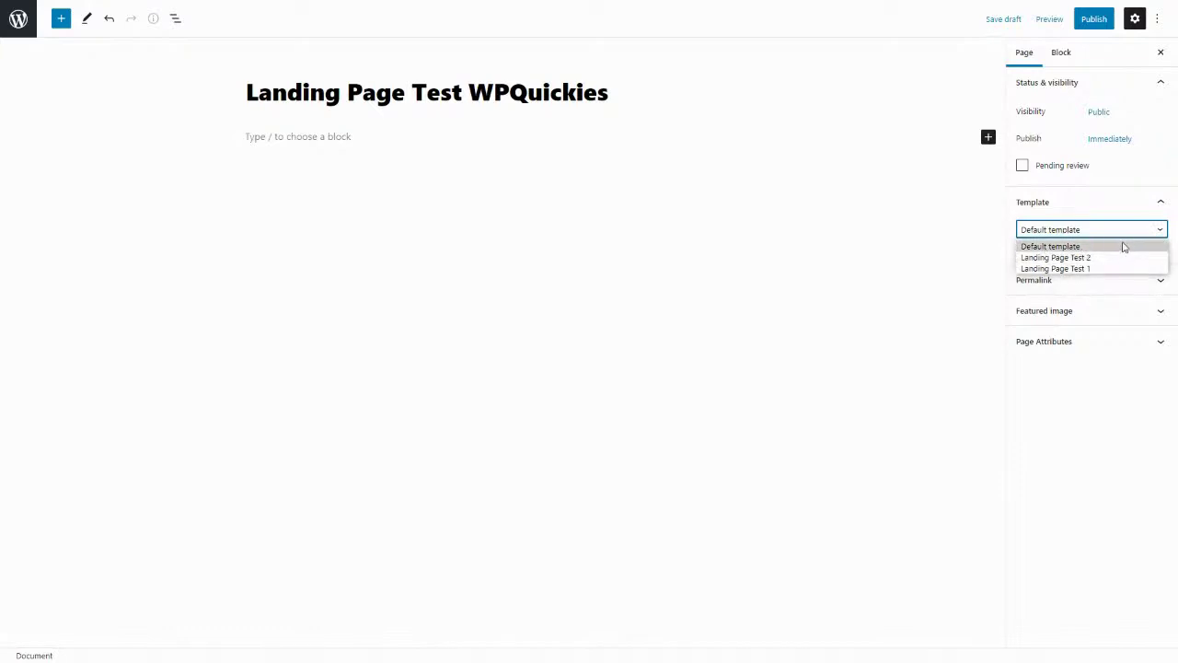
left_click(1047, 235)
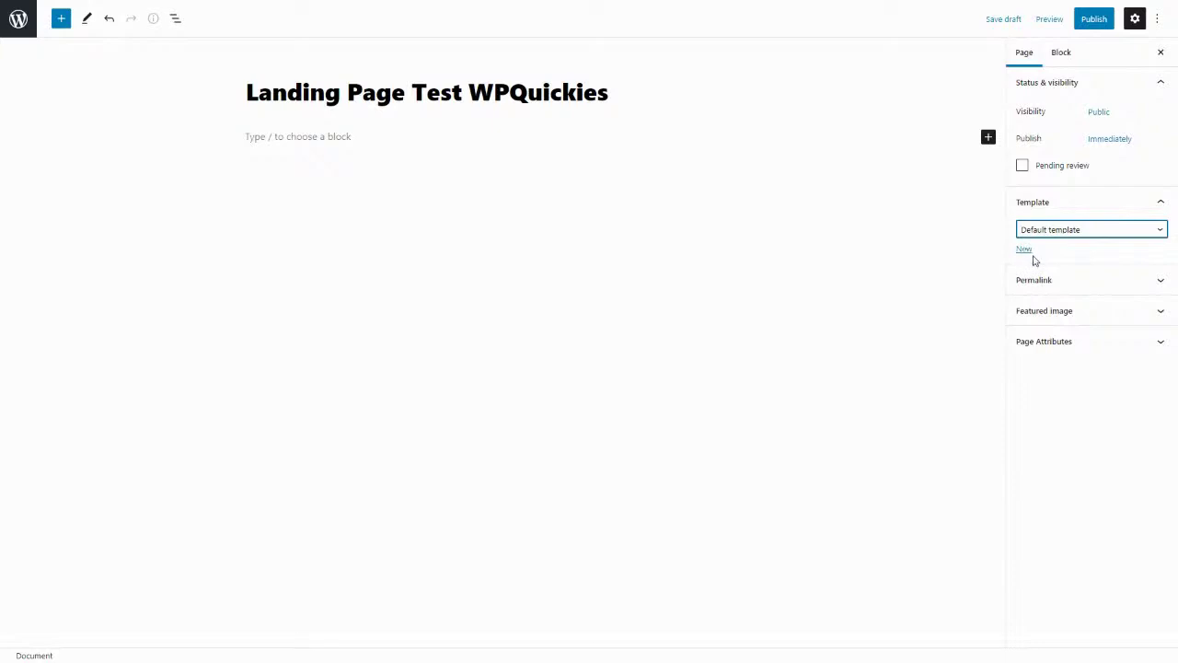
- Publish the landing page and return to its page settings
left_click(1097, 20)
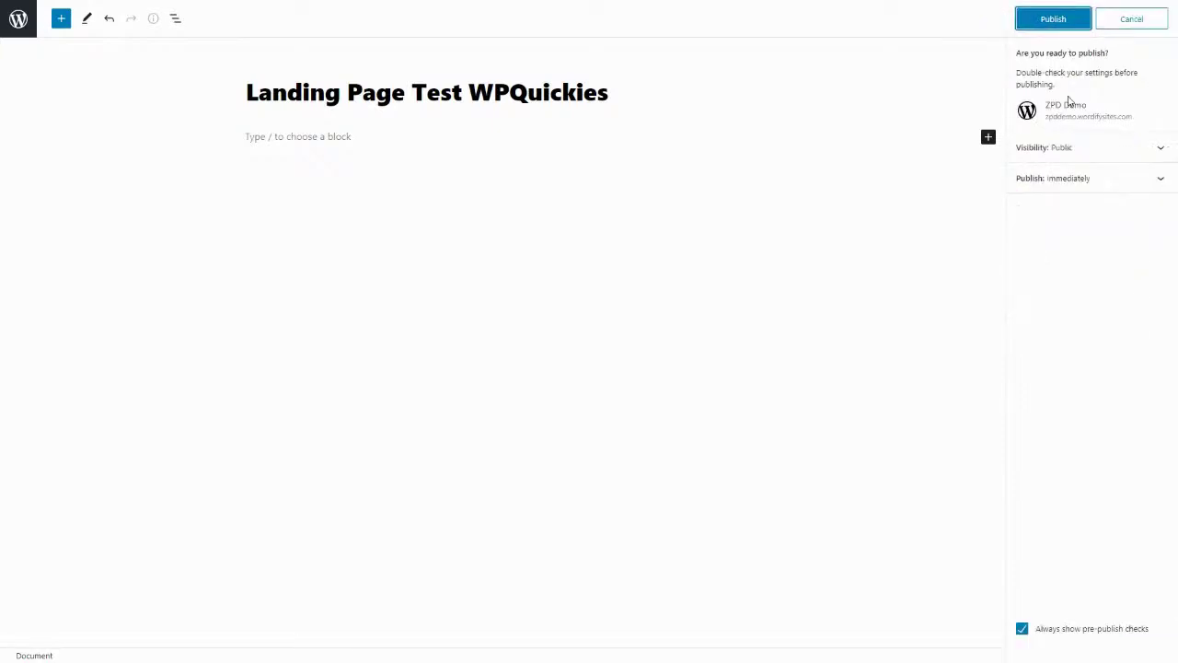
left_click(1047, 22)
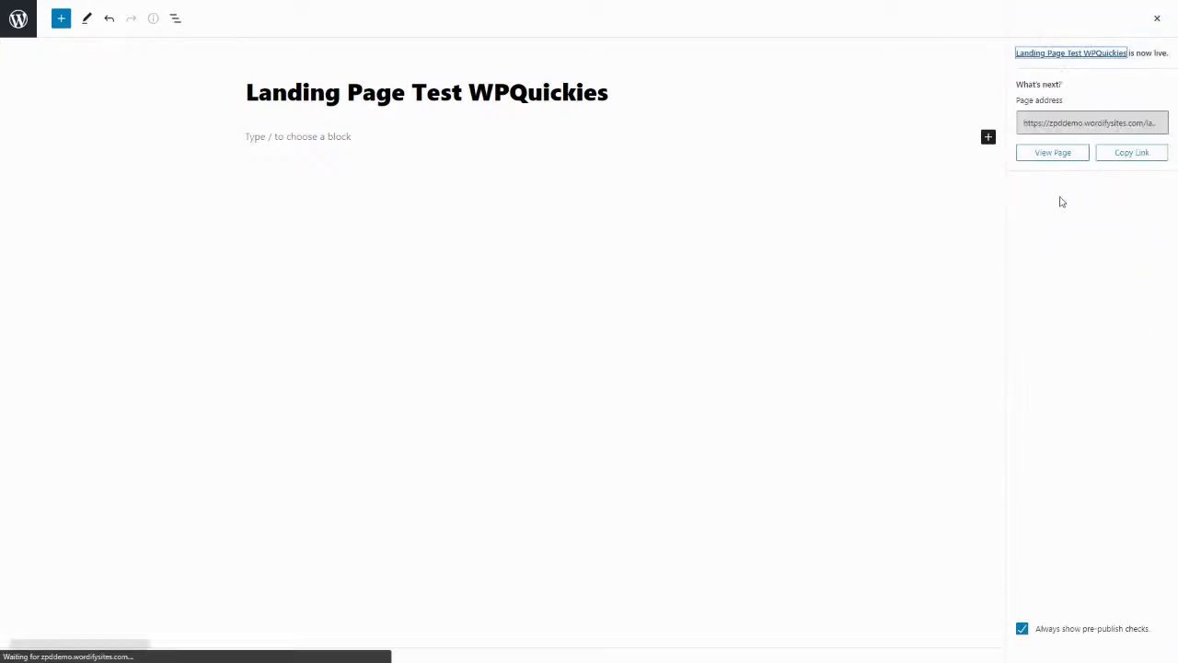
left_click(1158, 18)
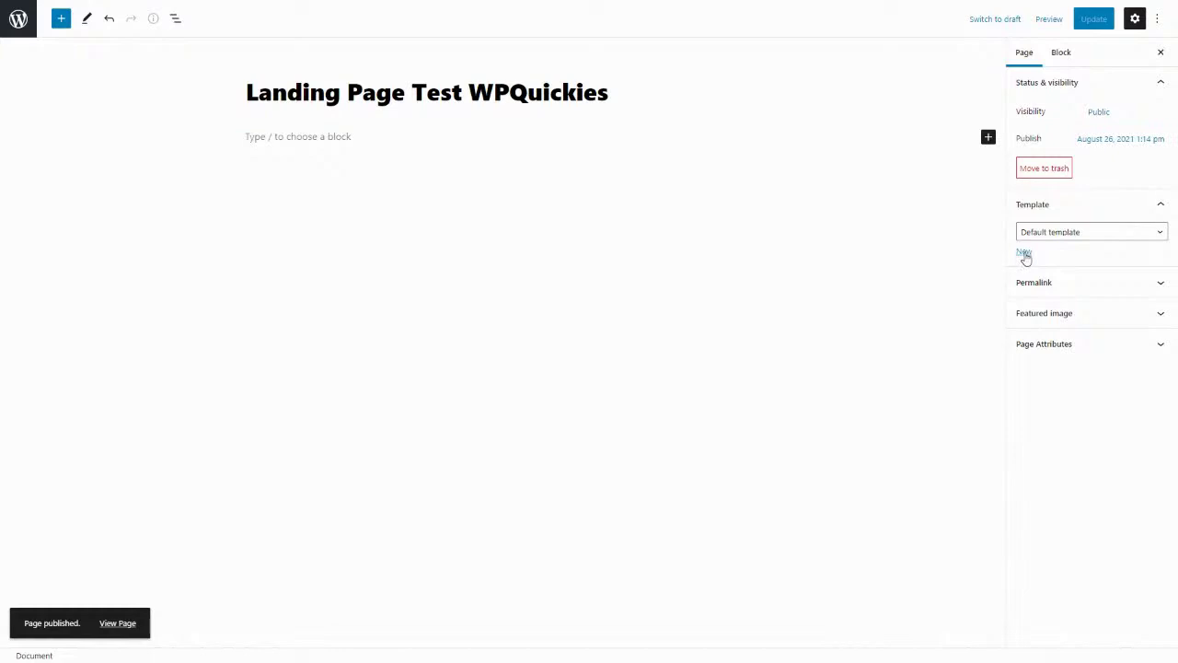
- Create a custom template named "WPQuickies Landing Page" for the page and dismiss the template editor's welcome guide
left_click(1025, 253)
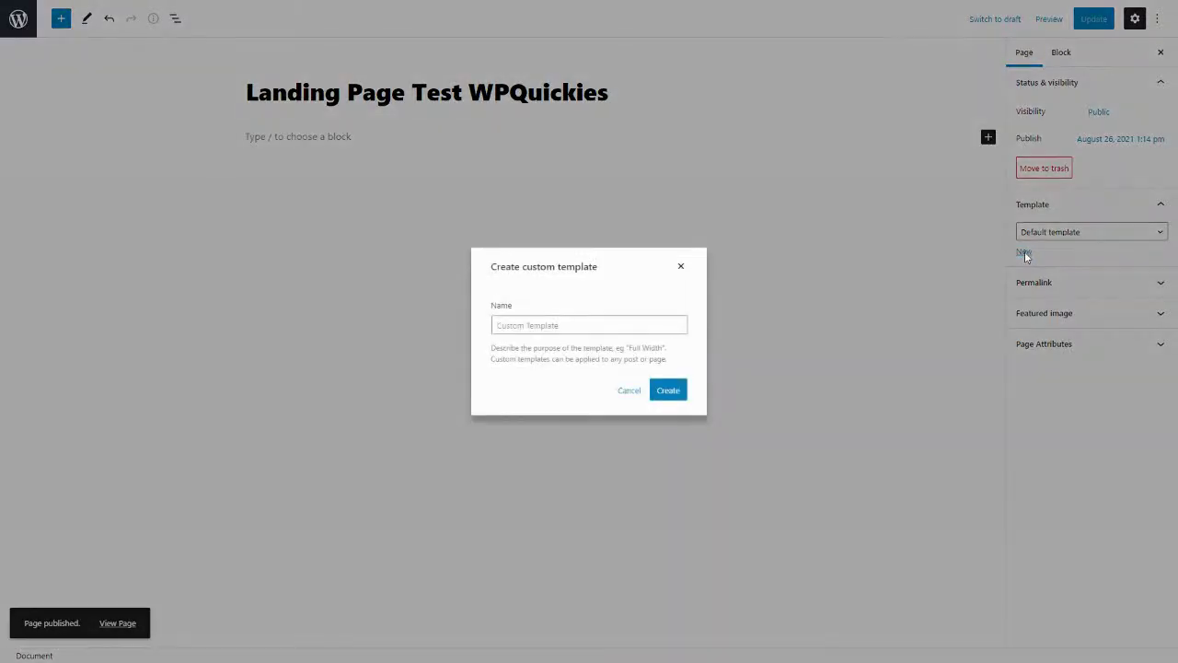
left_click(572, 330)
type("WP")
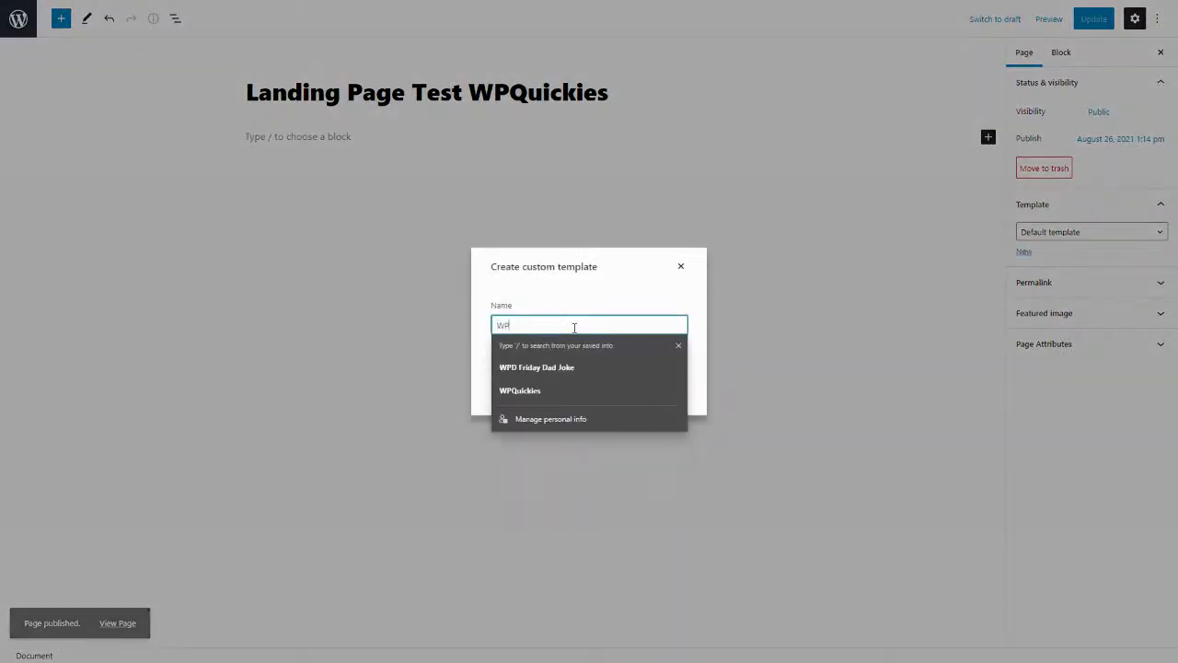
type("Quickies Laning Page")
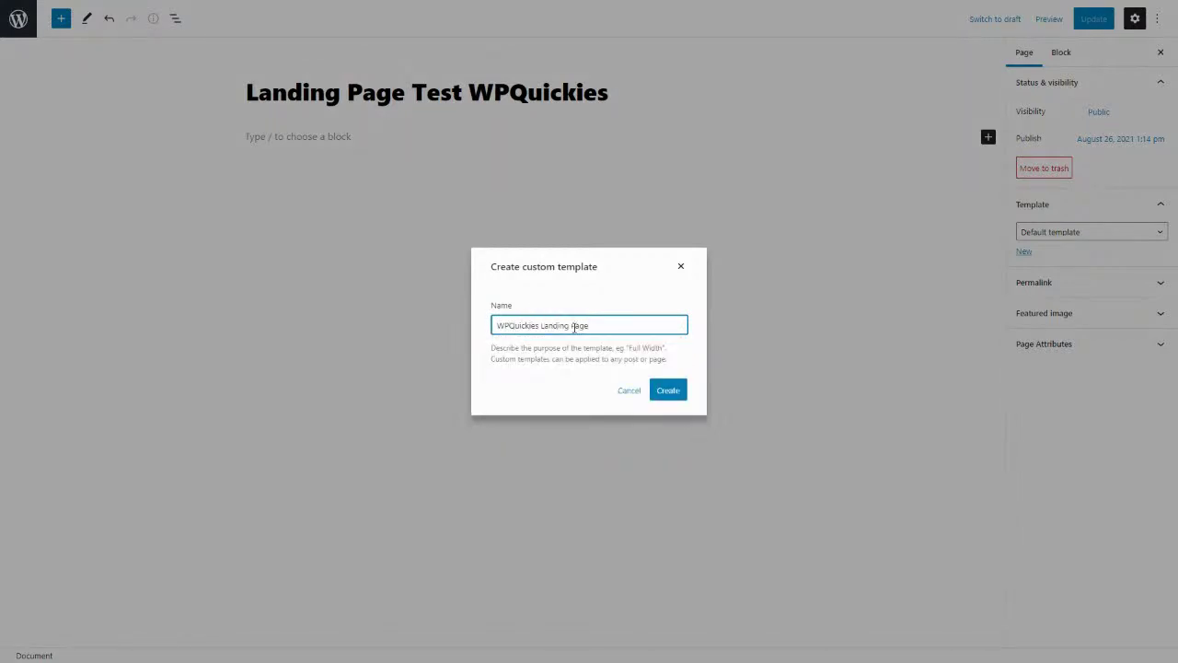
left_click(669, 387)
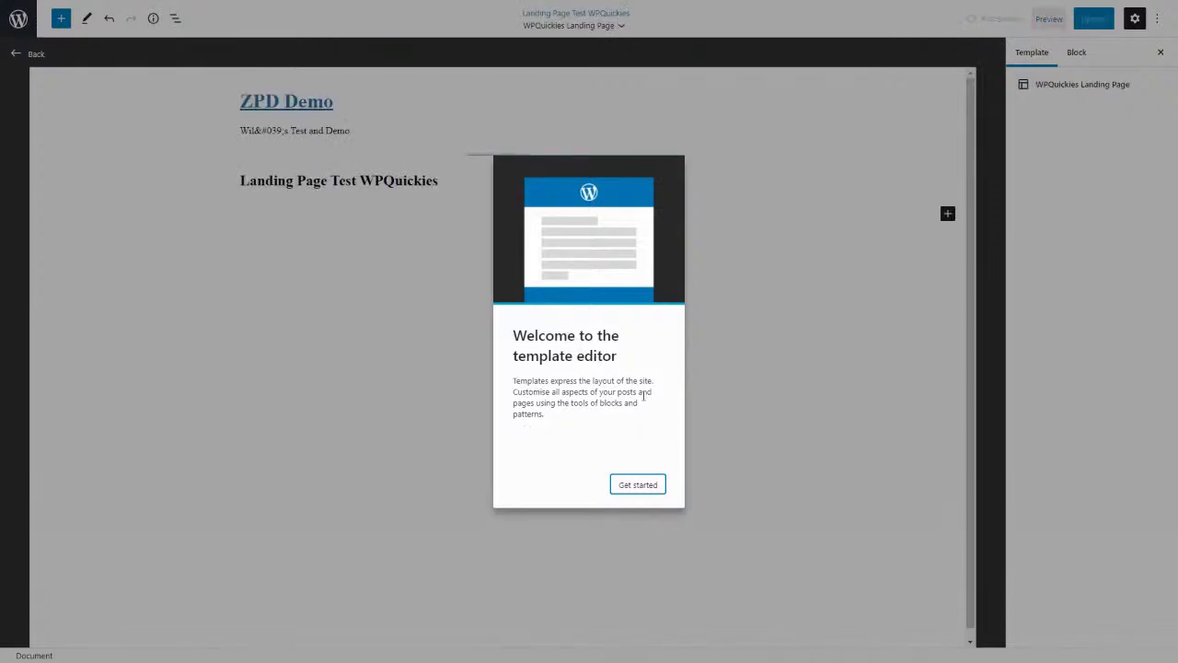
left_click(644, 488)
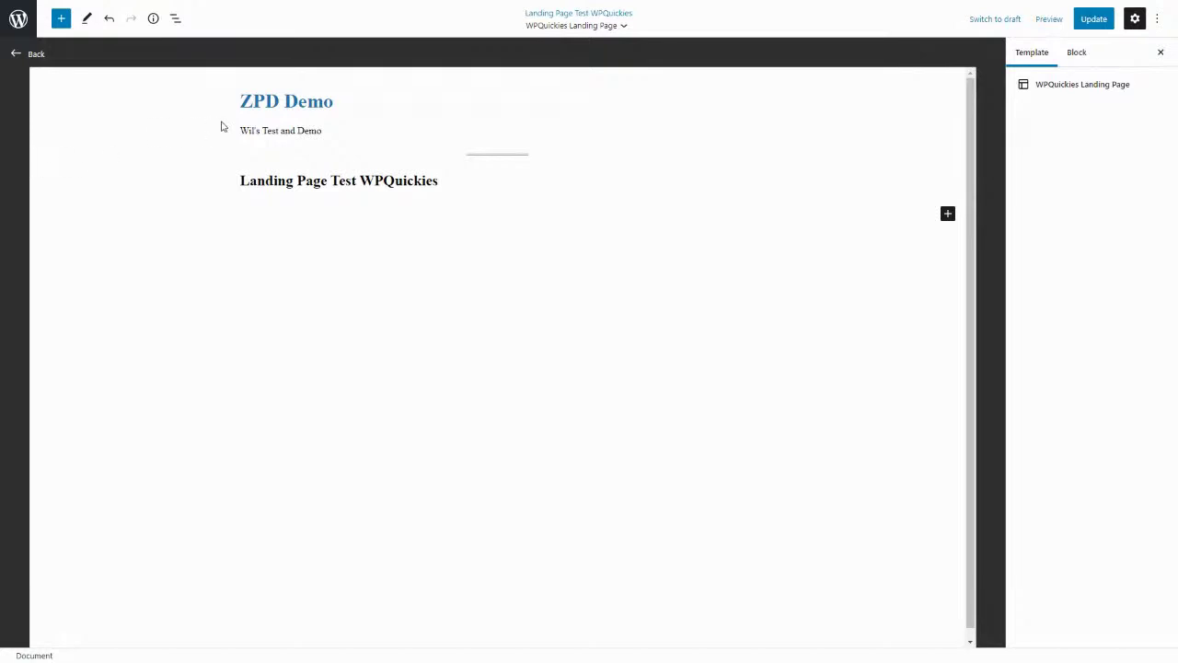
- Examine the template's site title, site tagline, separator and post title blocks and their settings
left_click(311, 103)
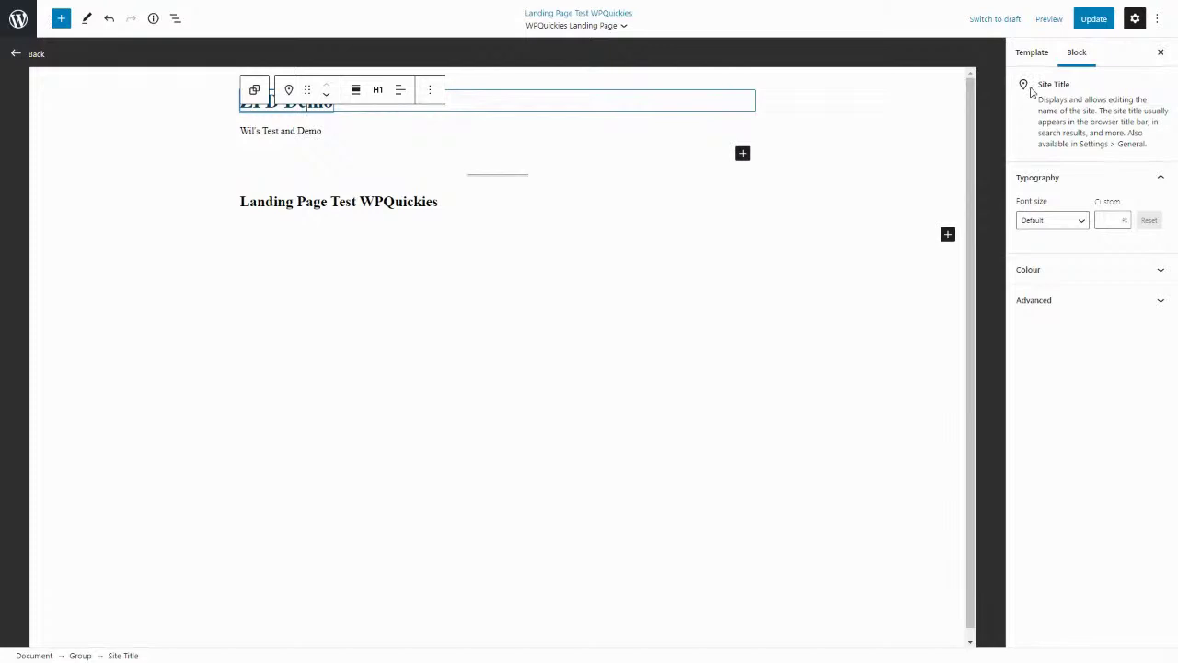
left_click(275, 130)
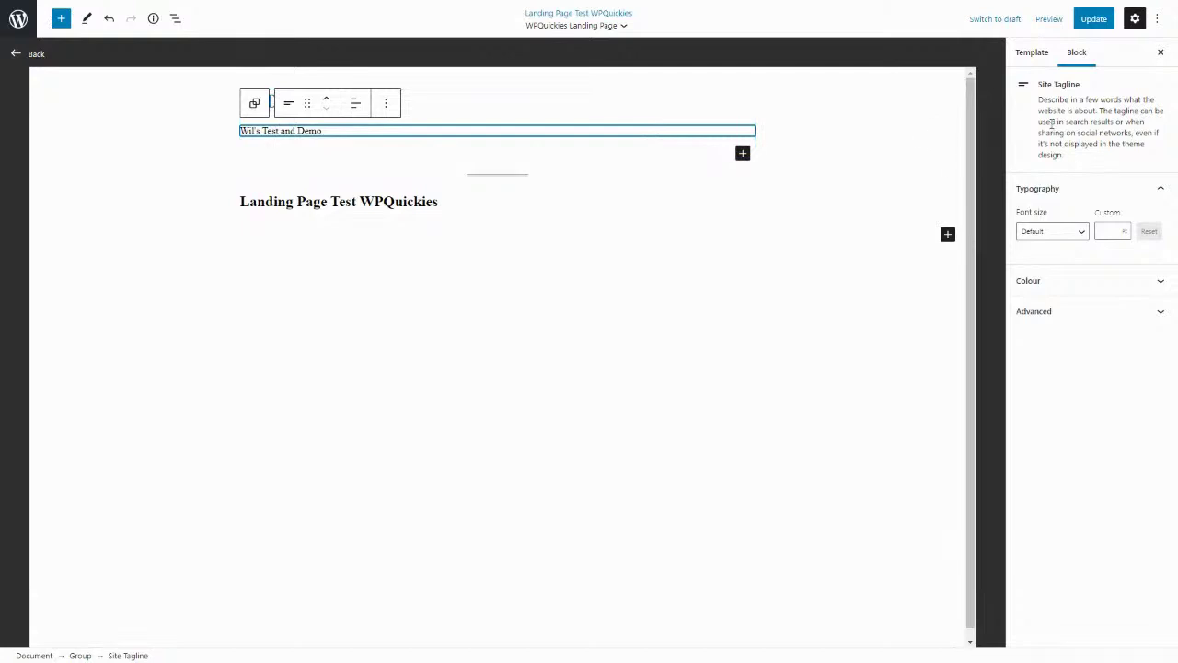
left_click(497, 175)
left_click(481, 162)
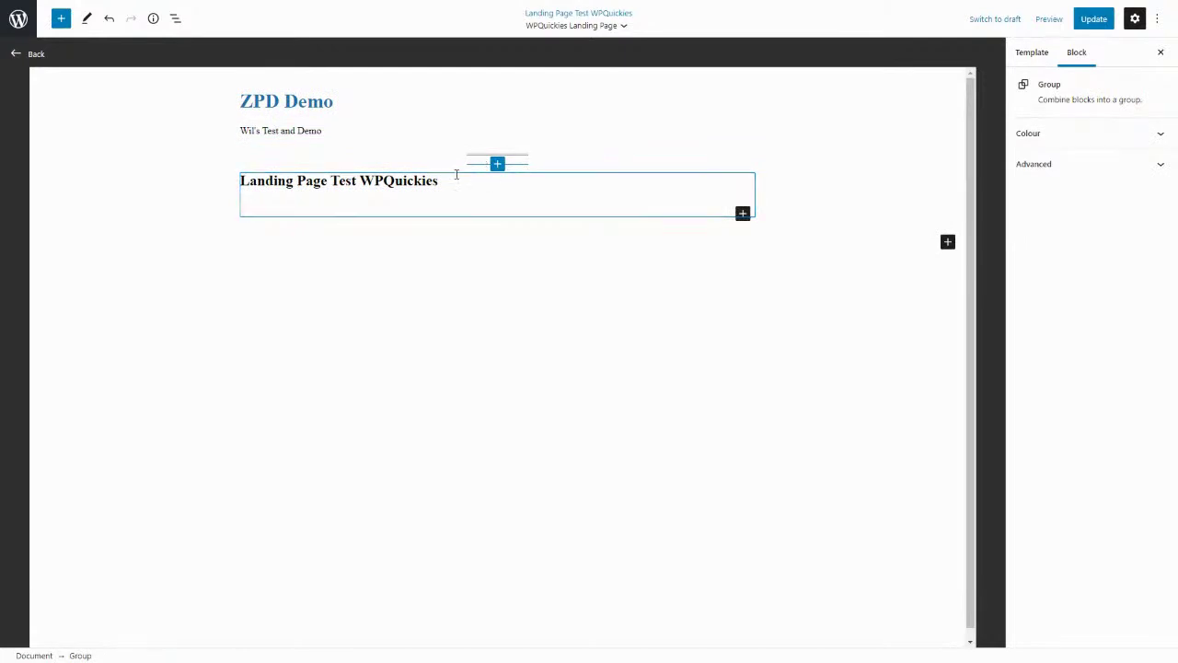
left_click(490, 157)
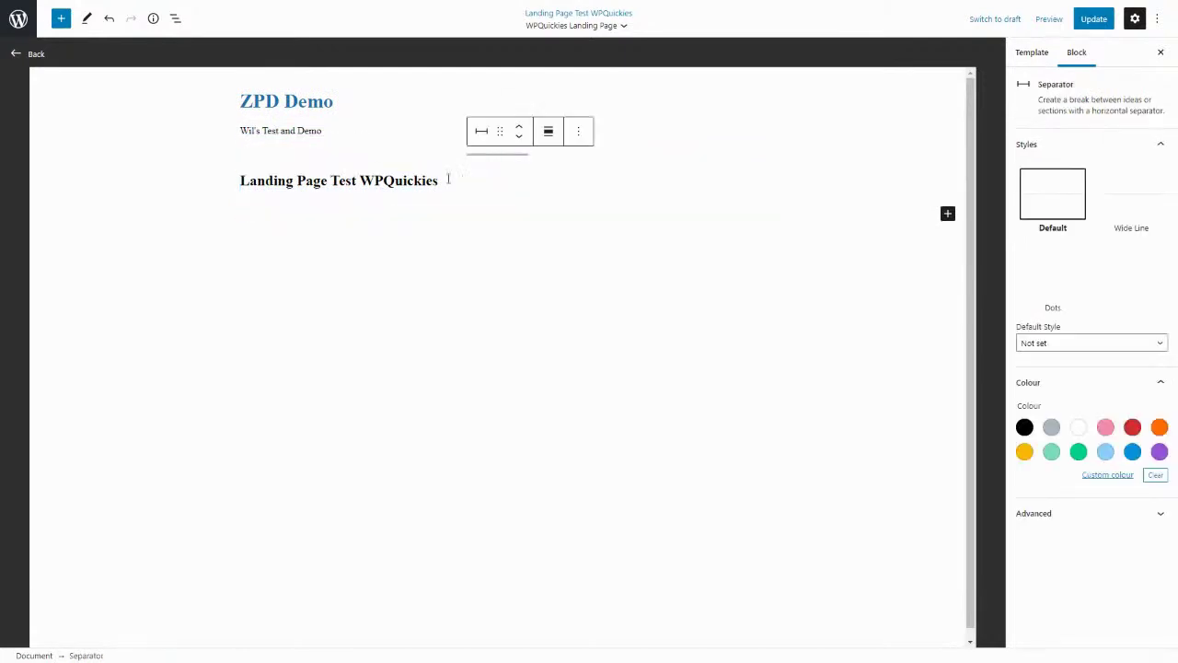
left_click(355, 184)
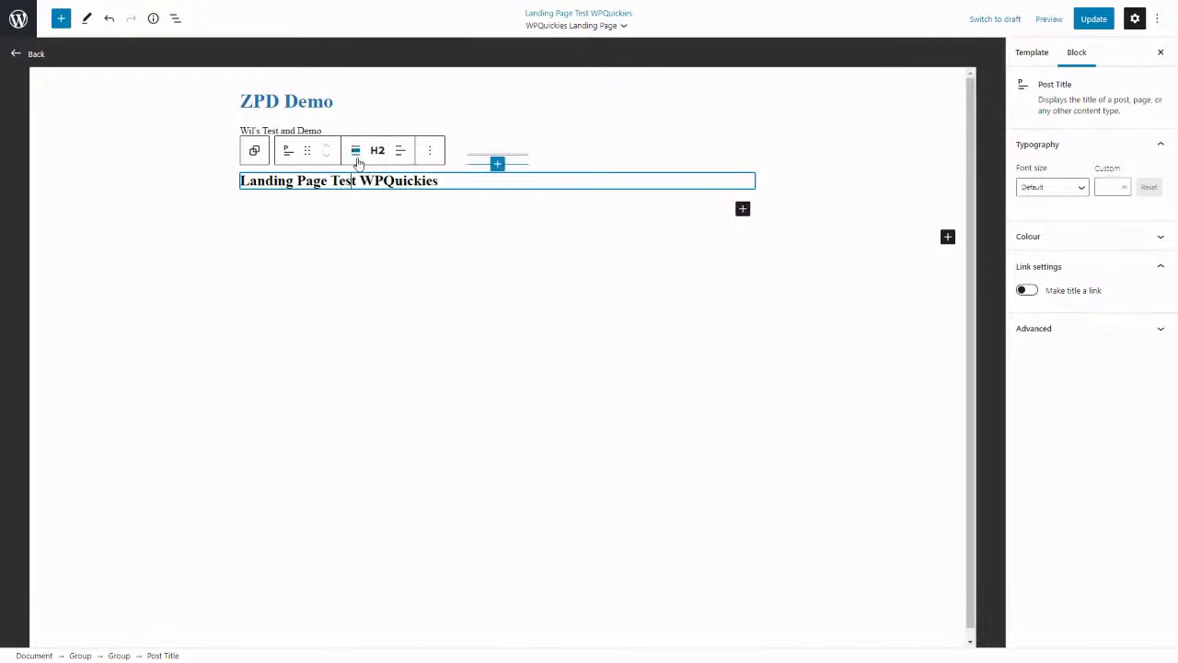
- Remove the group block containing the site title and tagline from the template
left_click(269, 107)
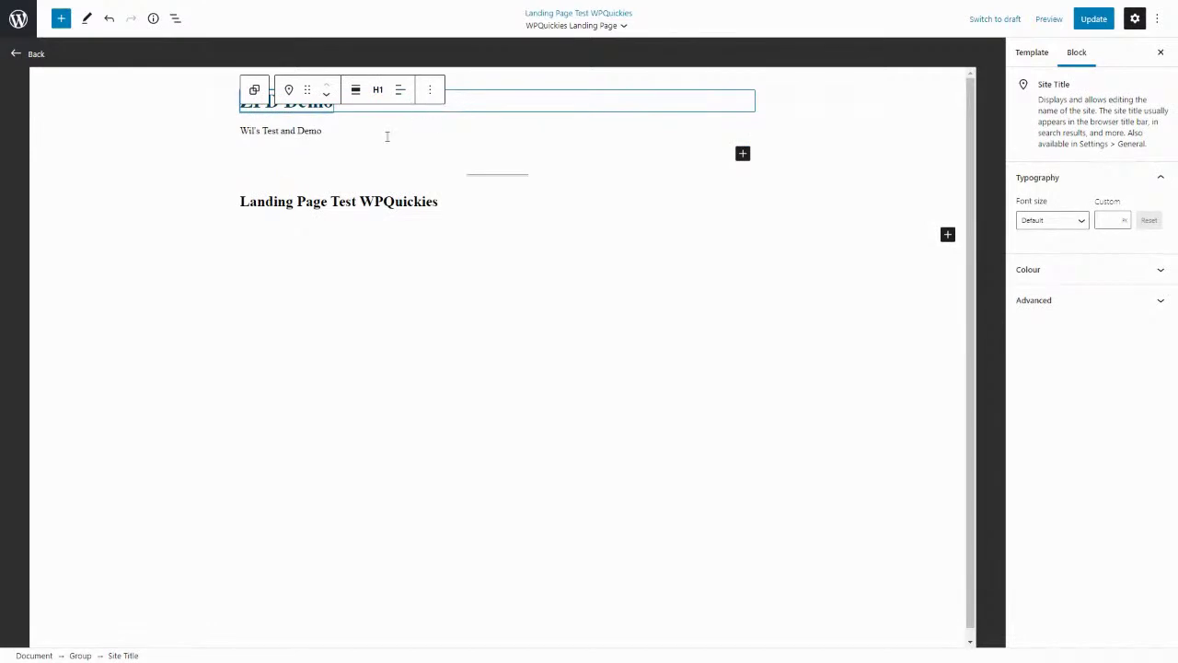
left_click(254, 90)
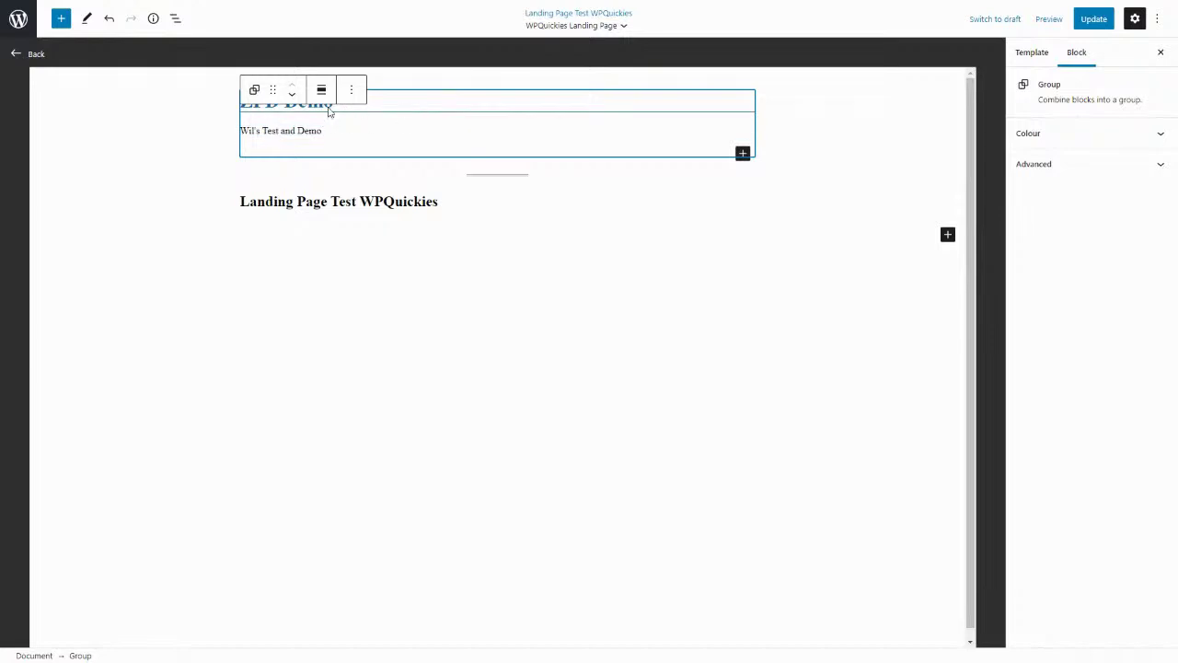
left_click(361, 94)
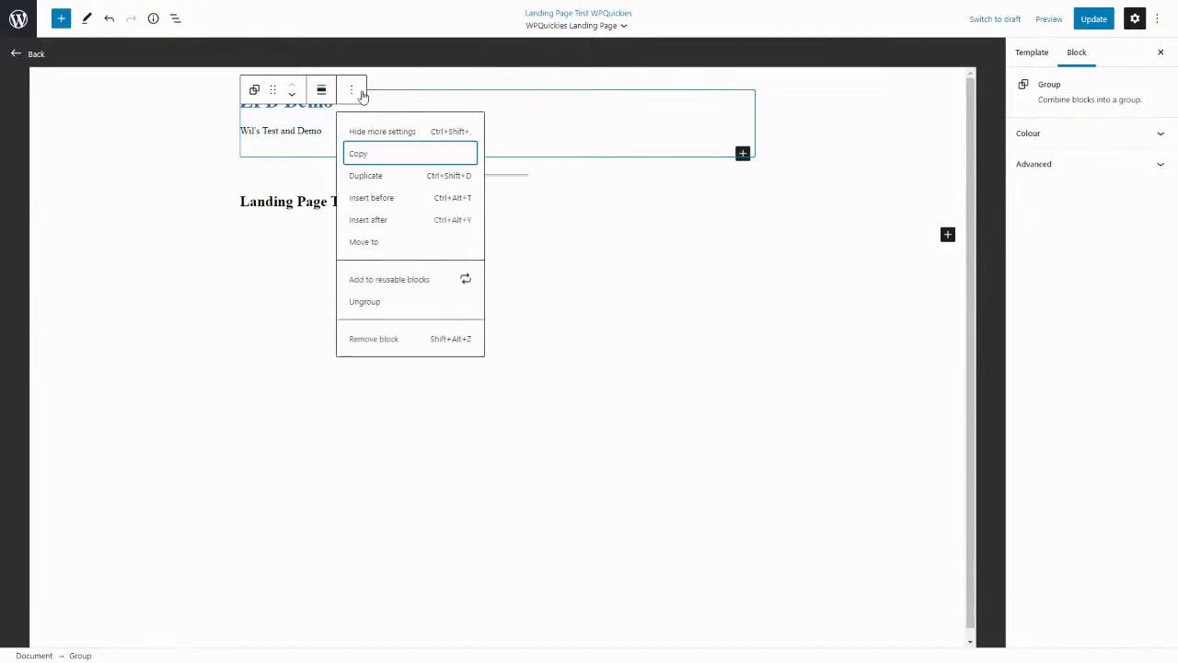
left_click(372, 339)
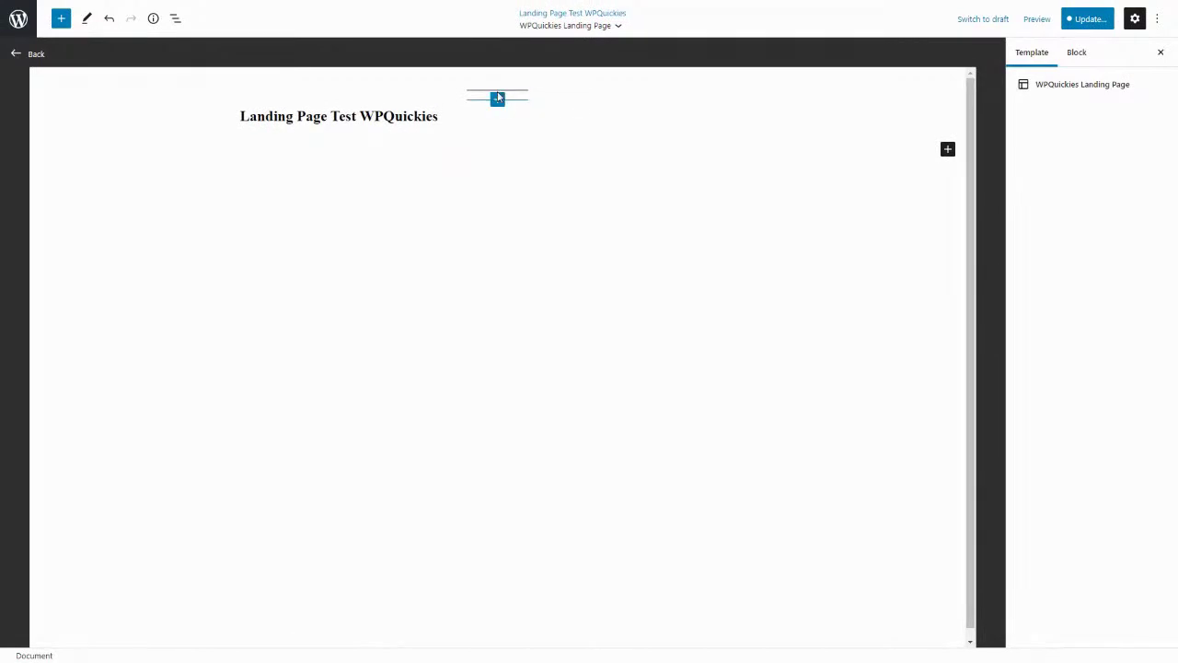
- Remove the separator block above the post title from the template
left_click(499, 96)
left_click(506, 90)
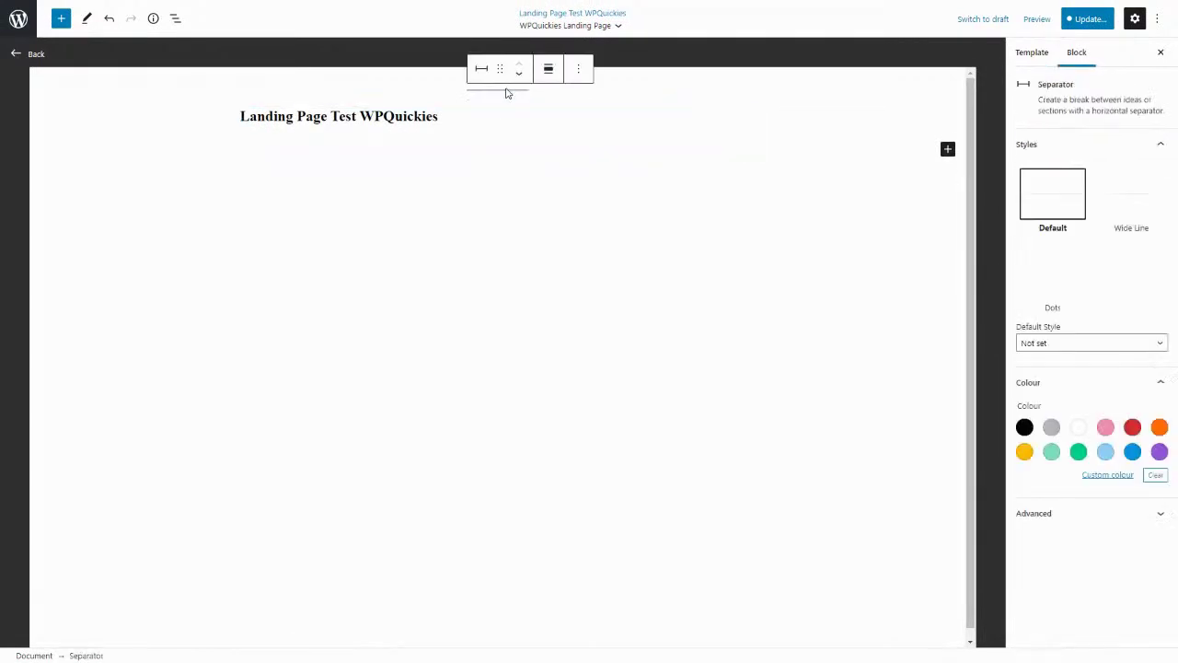
left_click(586, 77)
left_click(586, 340)
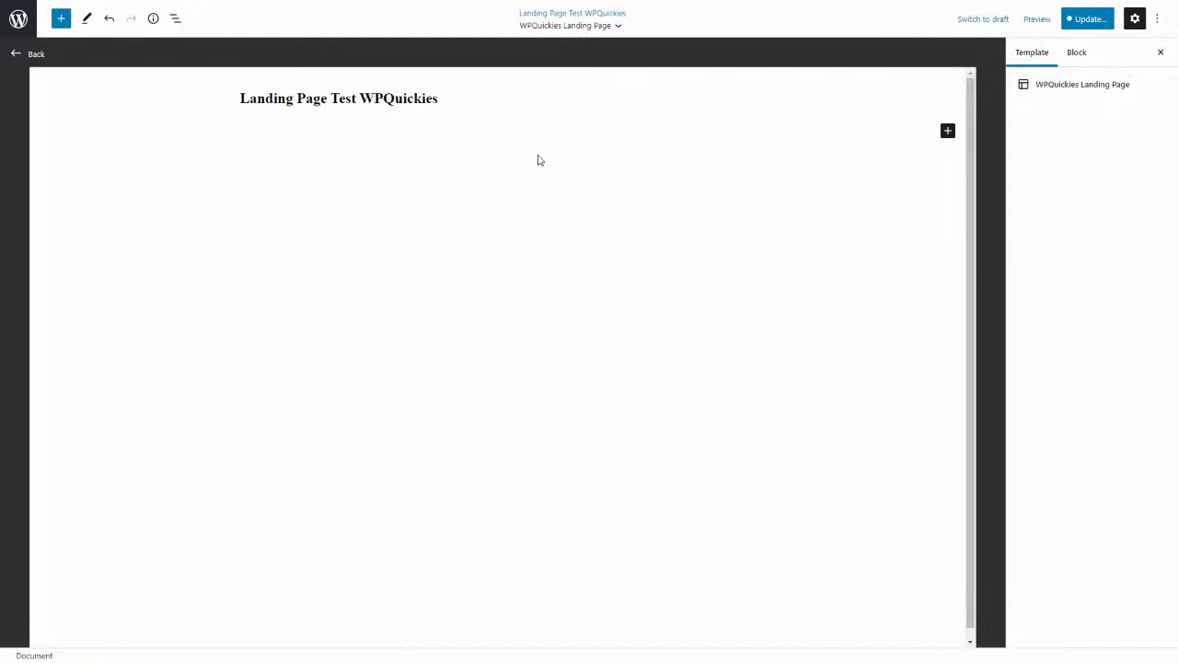
- Centre the text of the post title block
left_click(388, 104)
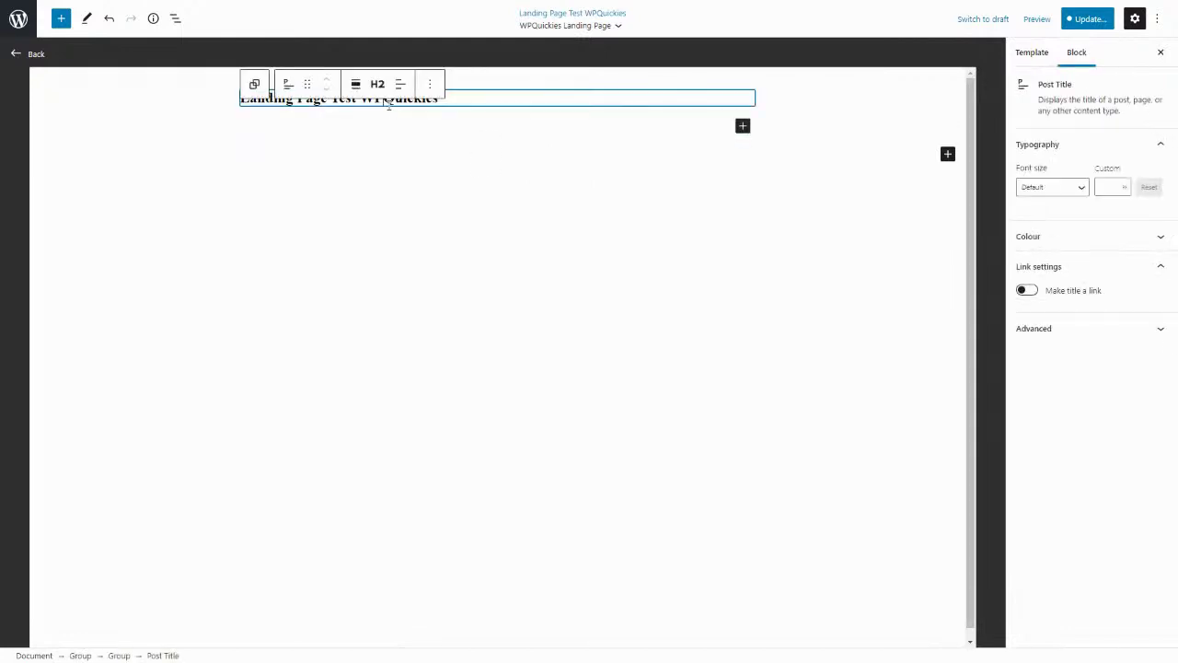
left_click(399, 84)
left_click(438, 148)
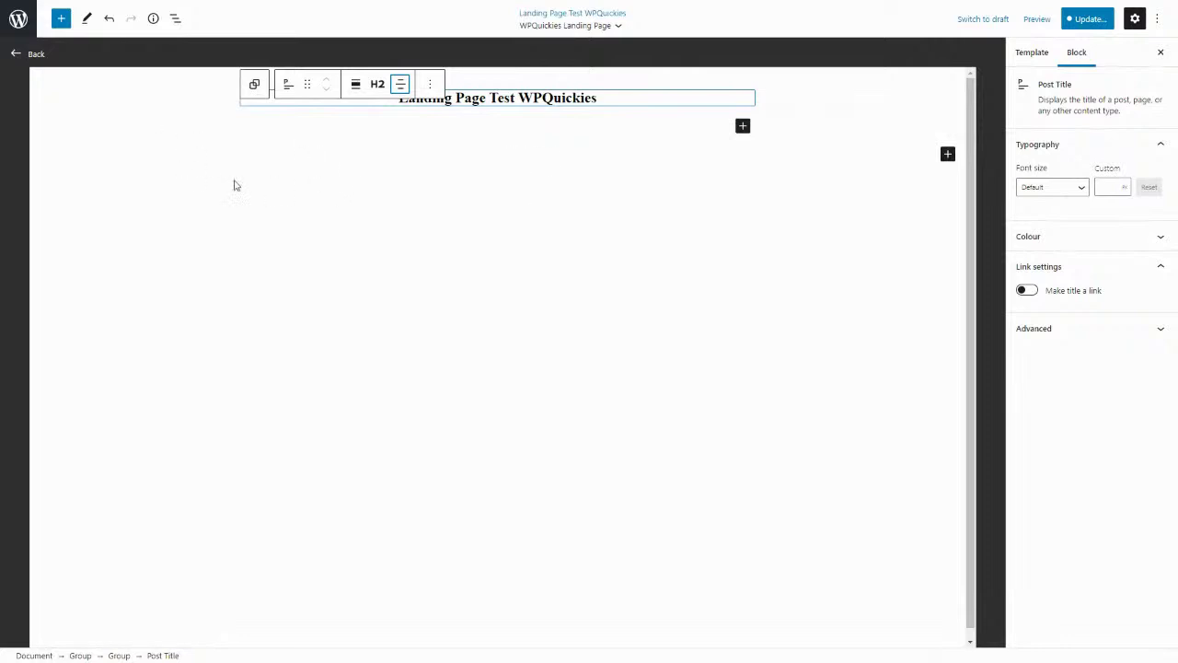
left_click(436, 144)
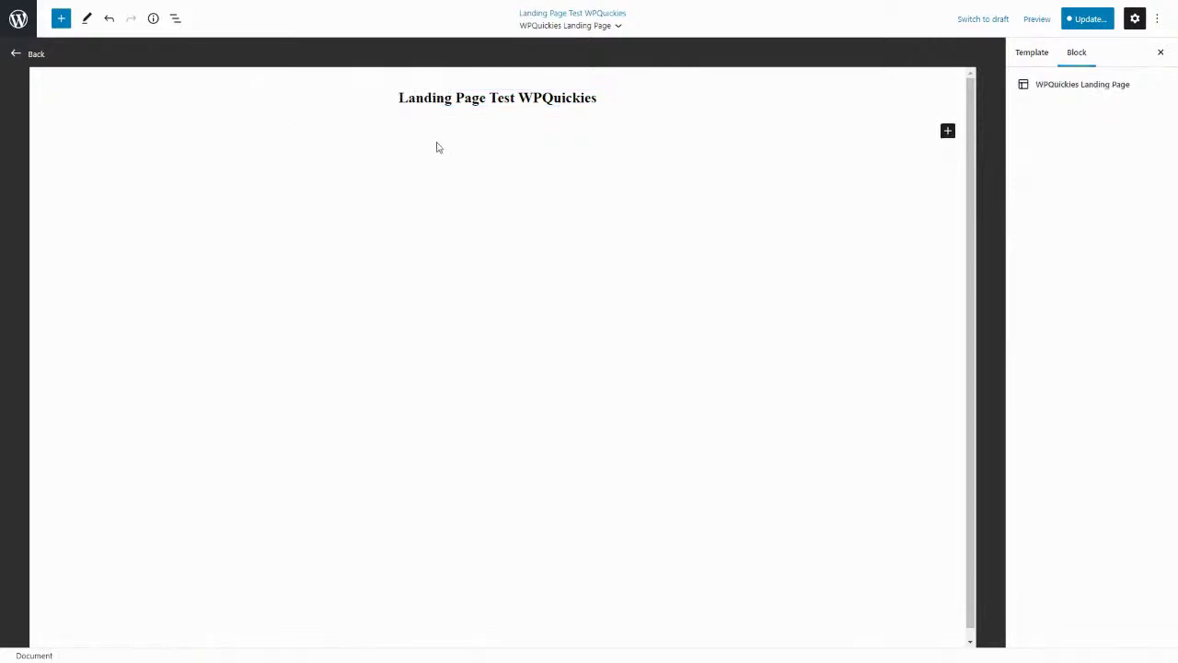
- Add a paragraph block below the post title reading "Welcome to my landing page" and centre its text
left_click(61, 19)
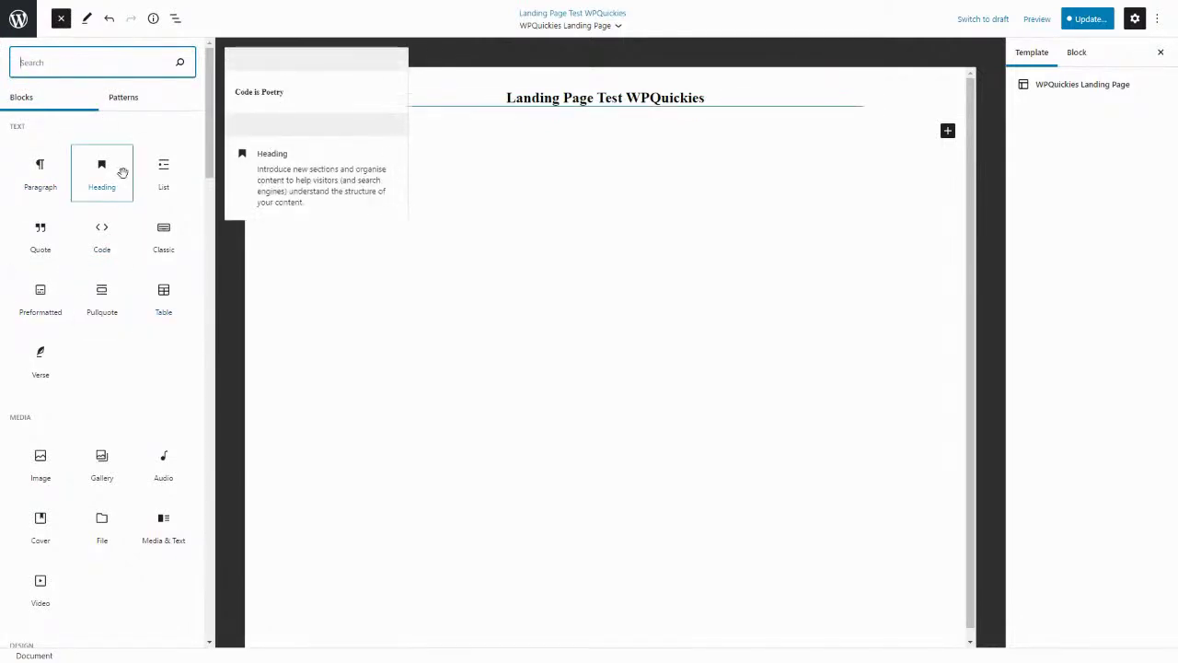
left_click_drag(34, 191, 599, 126)
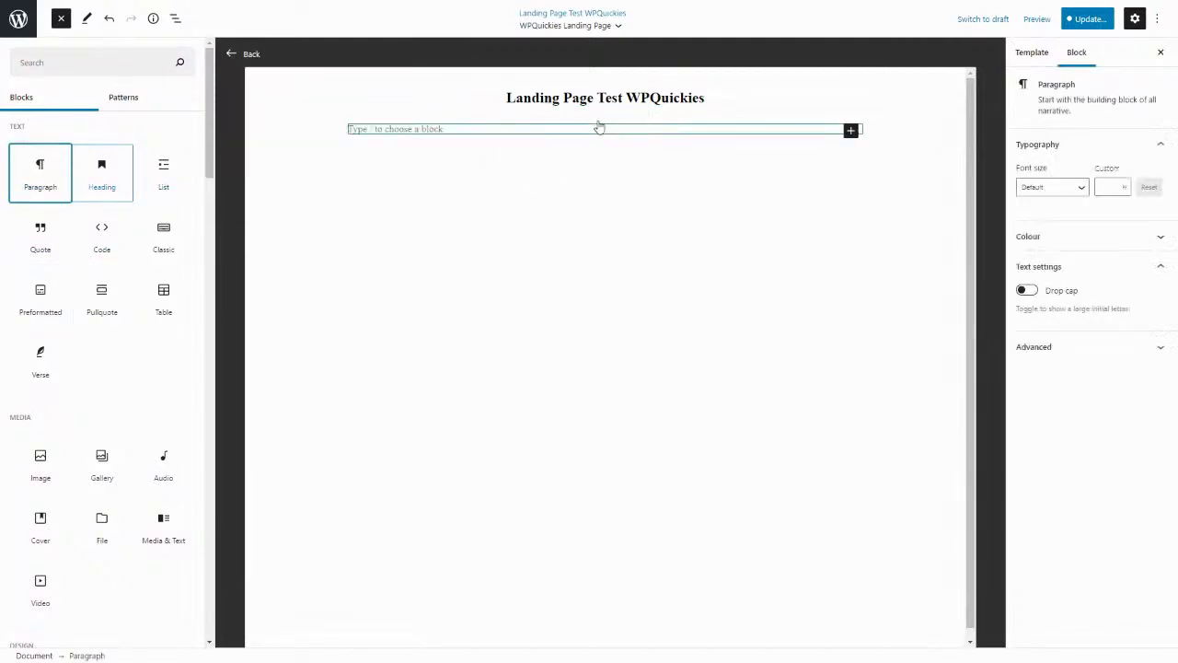
left_click(532, 129)
type("Welcome to my landing page")
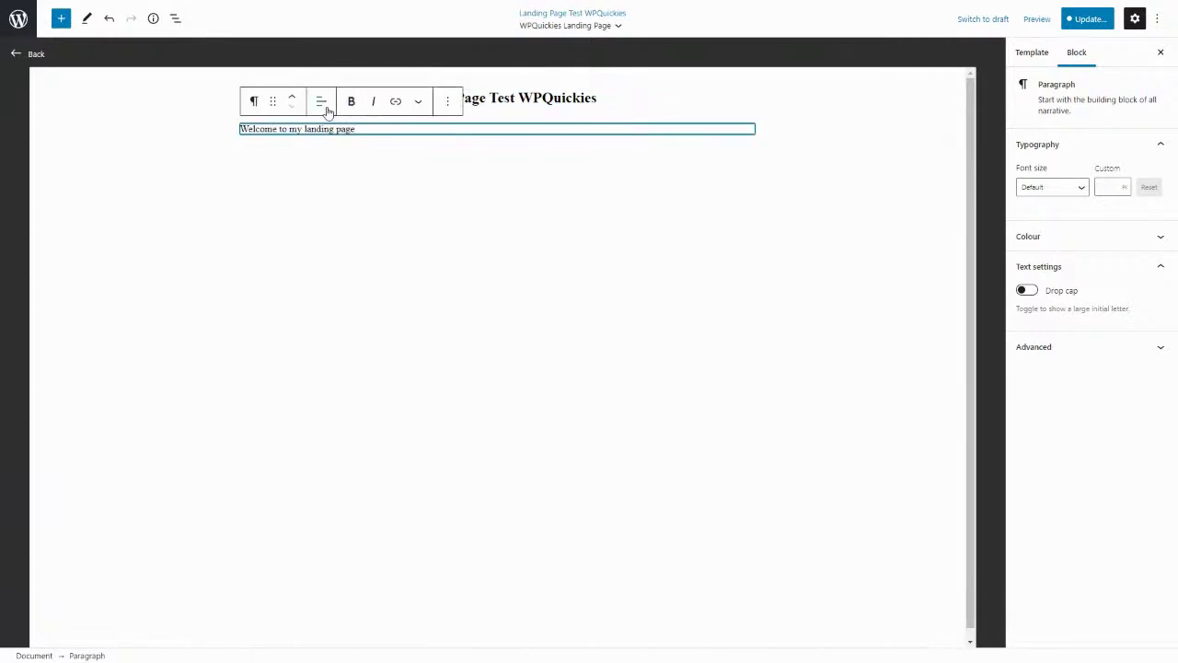
left_click(328, 111)
left_click(338, 170)
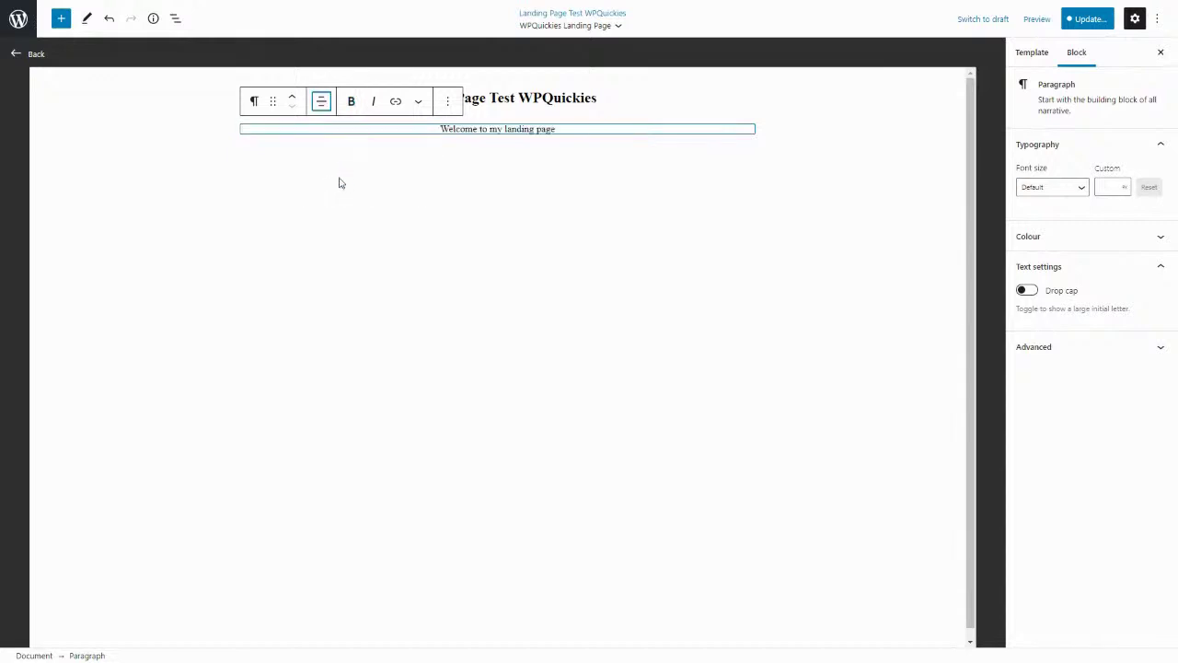
- Insert an image block below the paragraph with top-banana.png from the media library and align it to the centre
left_click(61, 18)
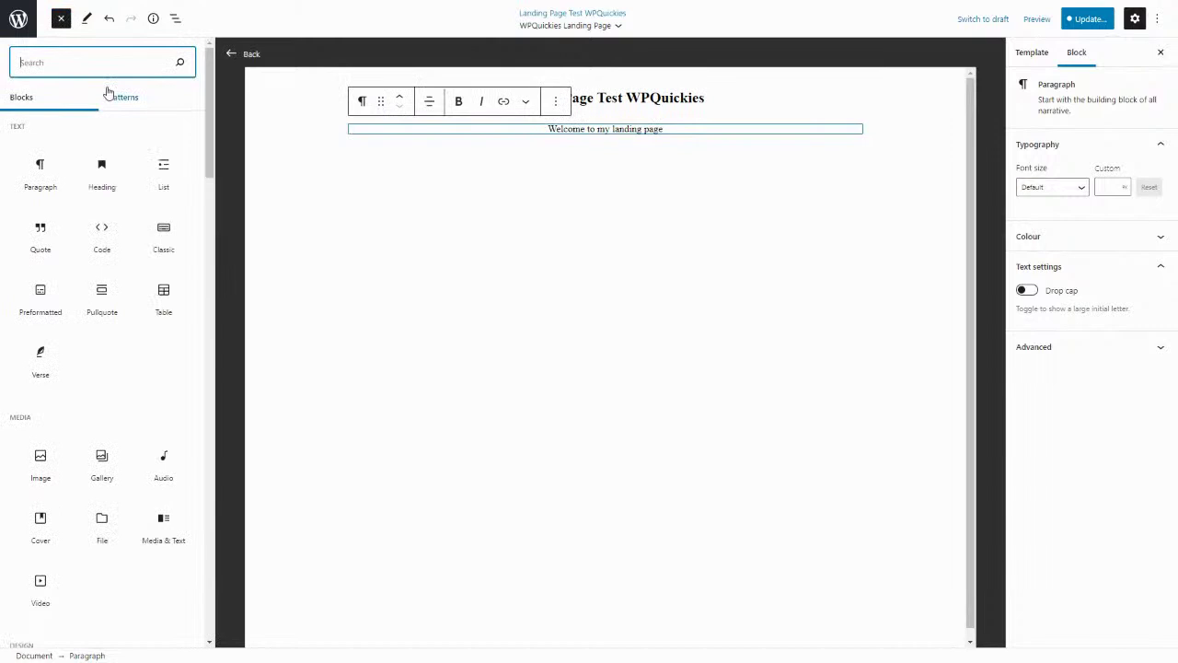
type("ima")
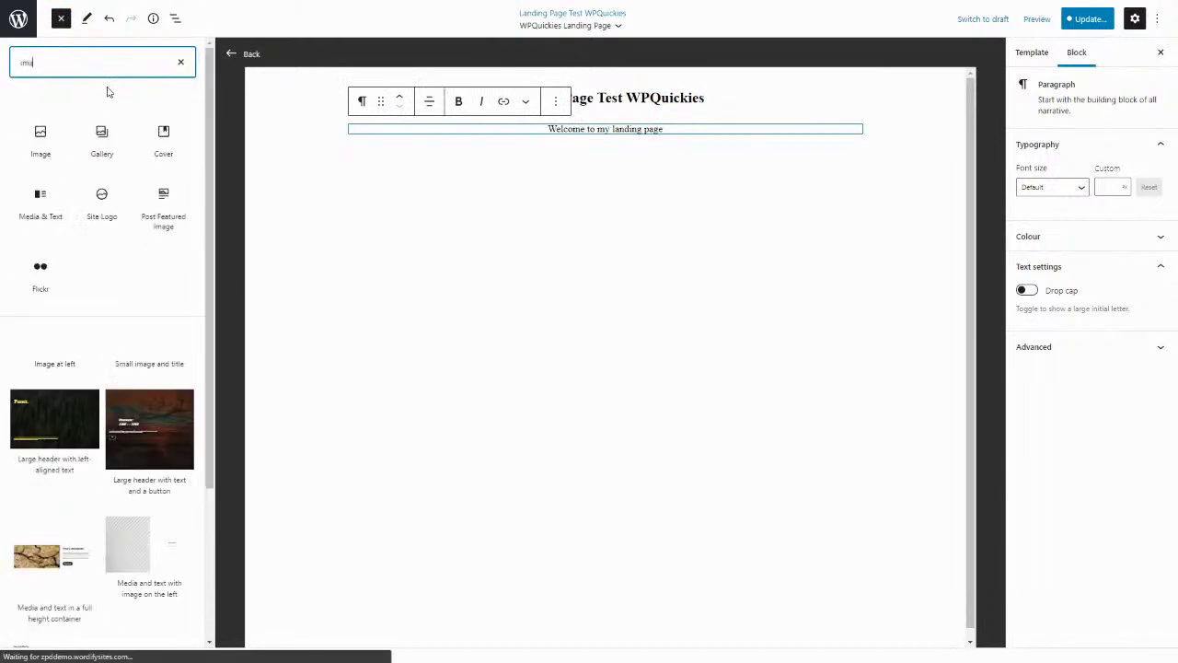
left_click(53, 152)
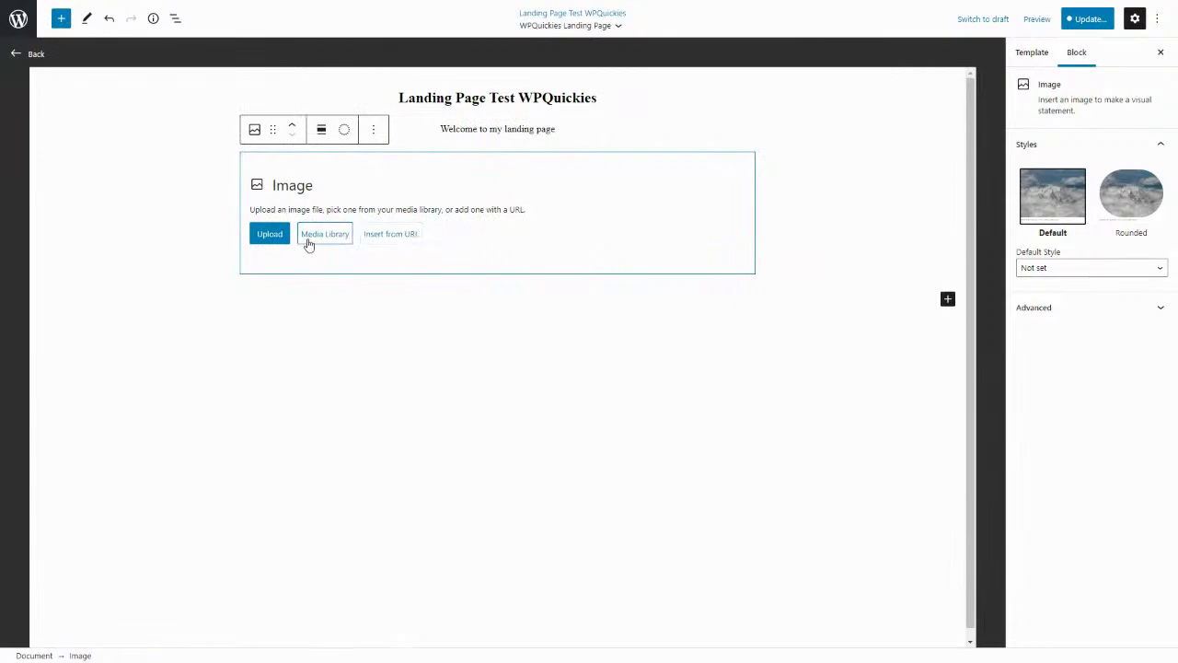
left_click(313, 240)
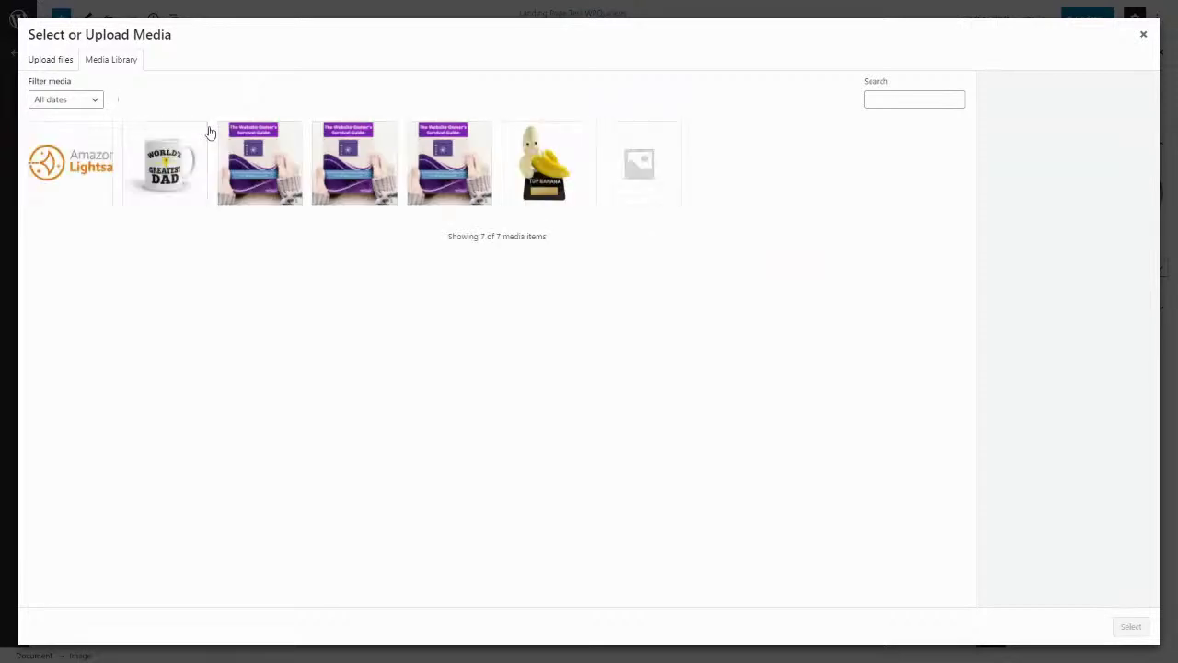
left_click(539, 169)
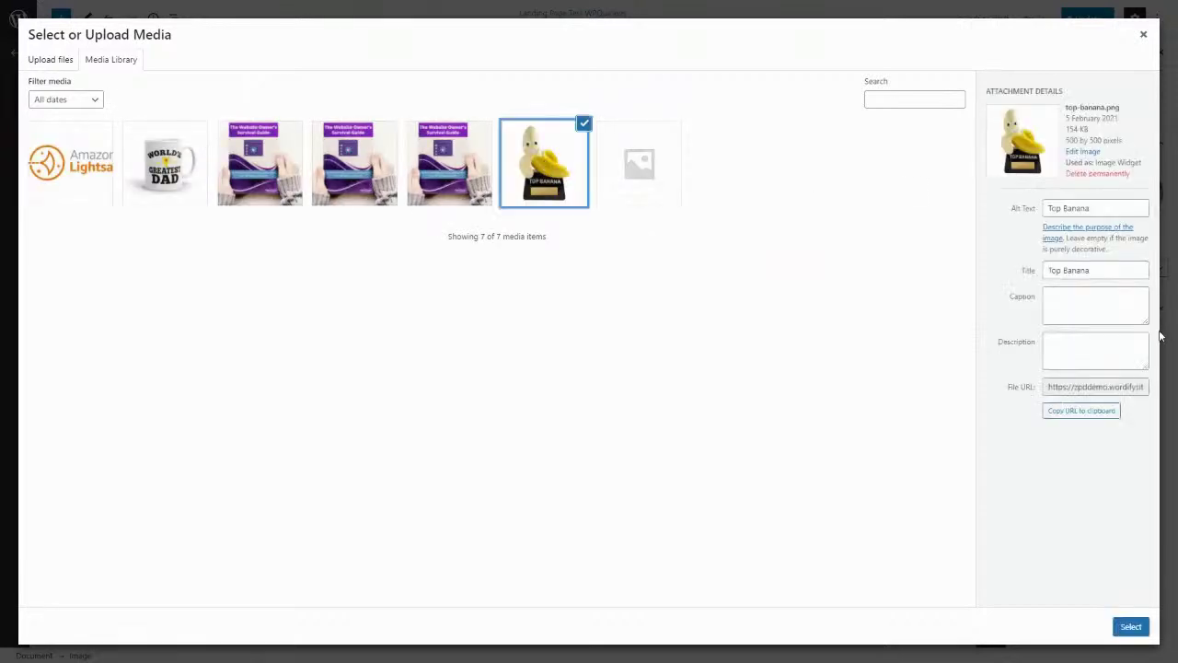
left_click(1131, 626)
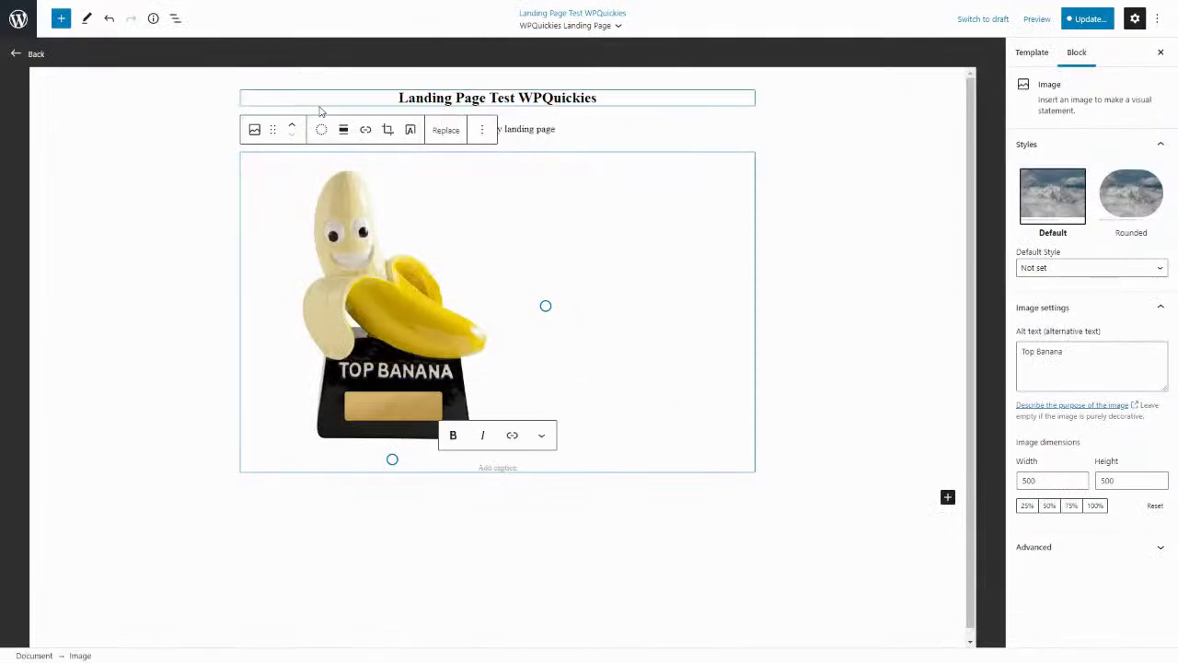
left_click(342, 136)
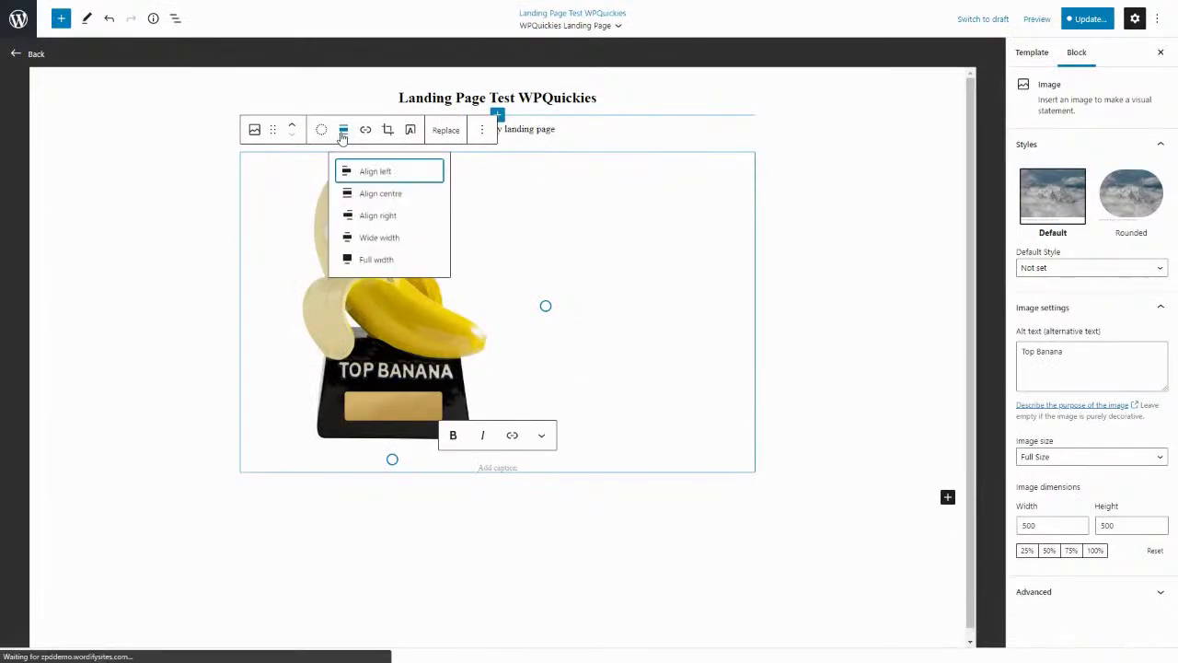
left_click(386, 195)
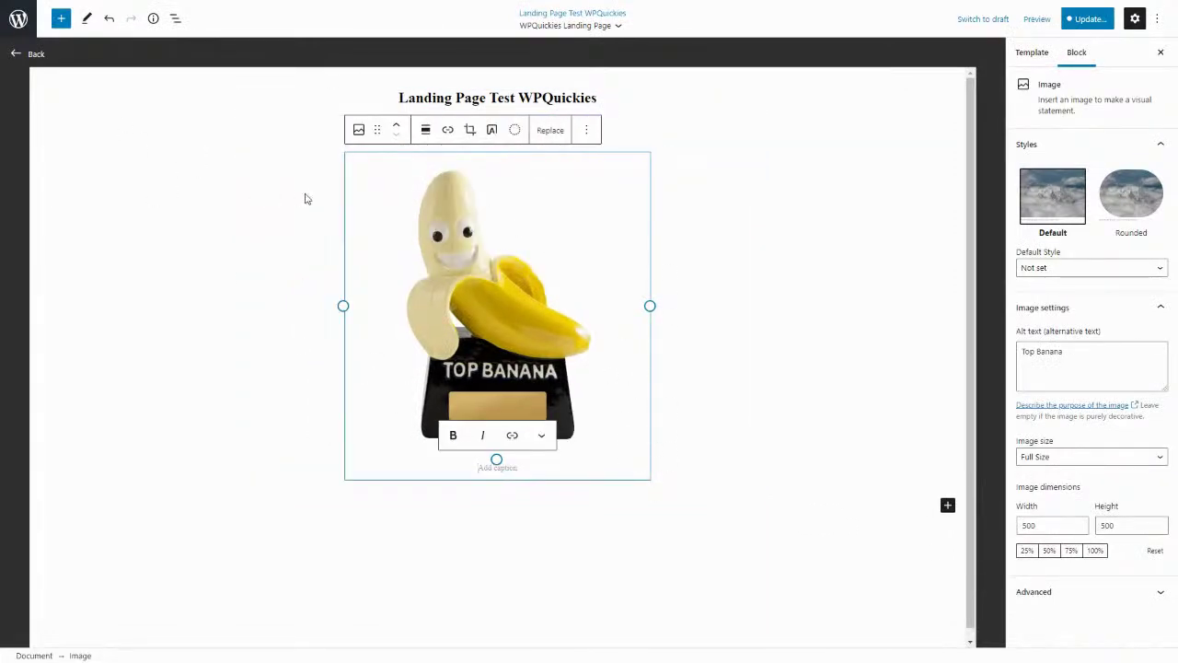
- Add a Buttons block below the image and label its button "Buy This Now"
left_click(61, 18)
type("button")
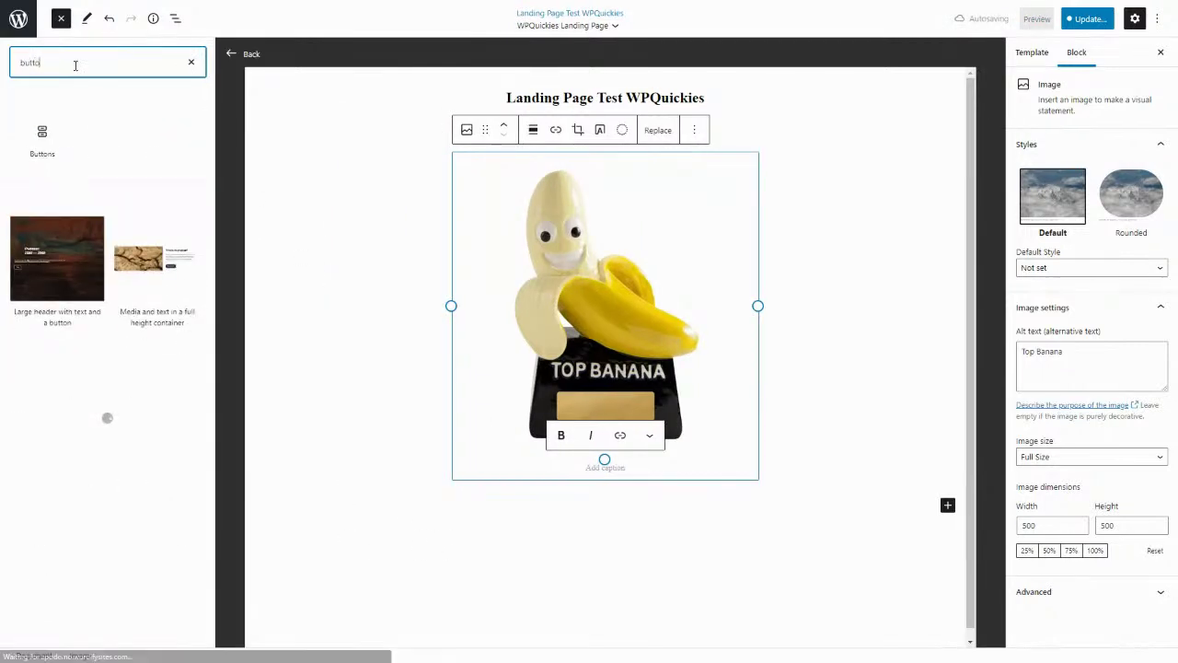
left_click(44, 135)
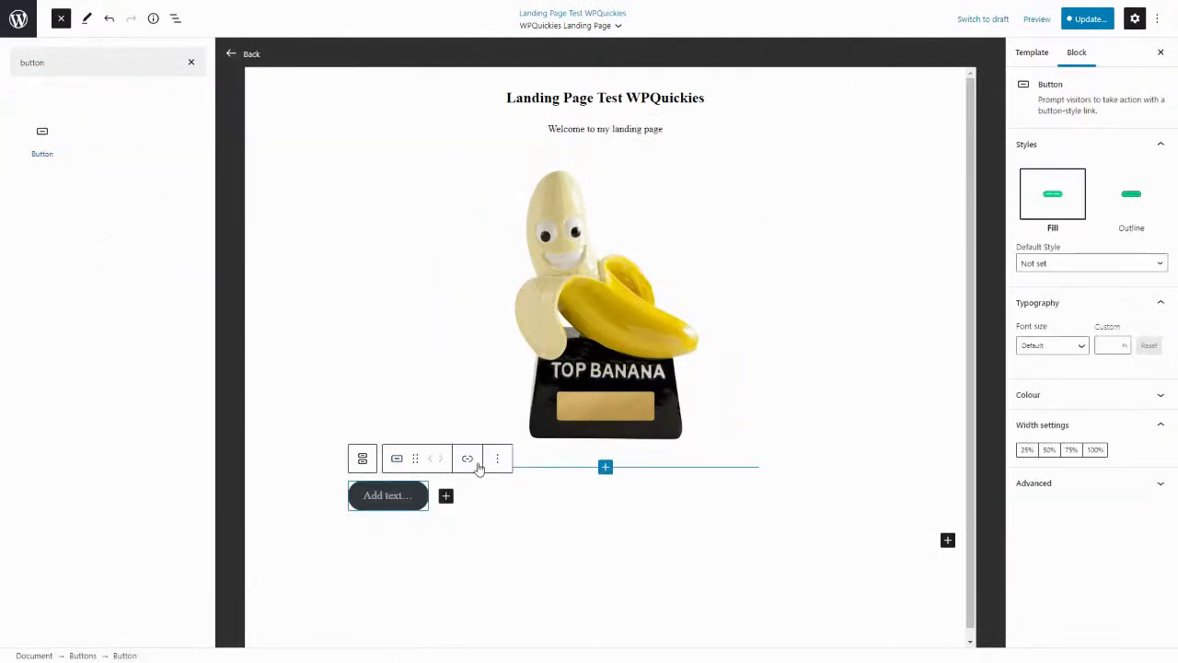
left_click(397, 459)
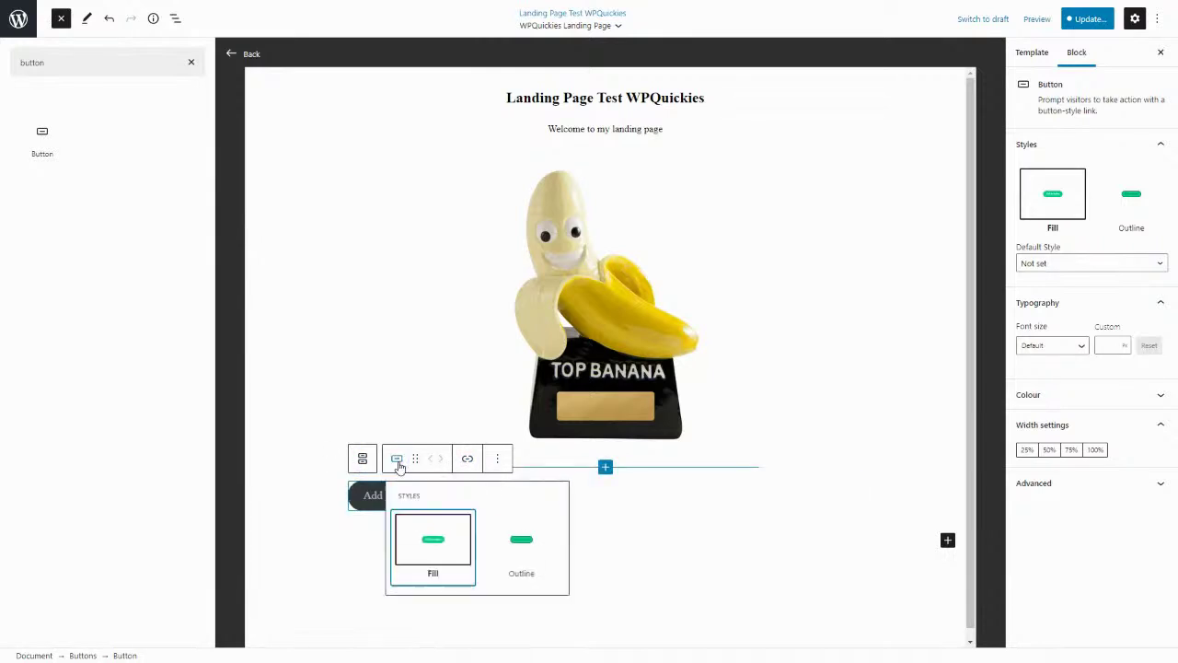
left_click(497, 459)
left_click(410, 498)
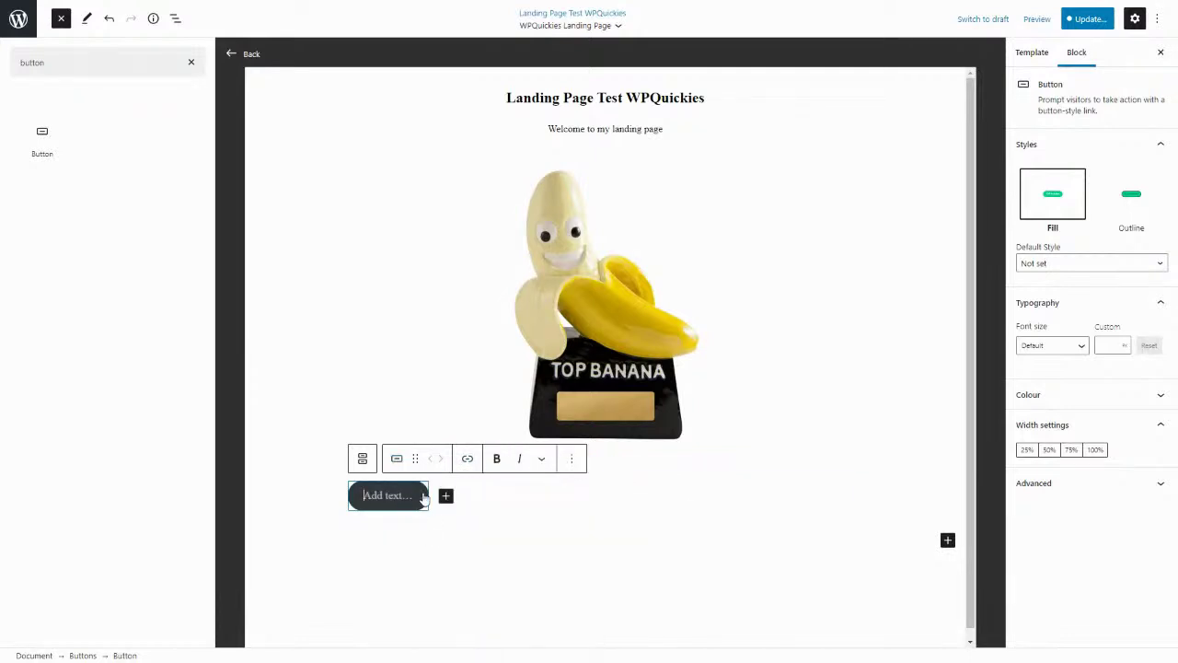
type("Buy")
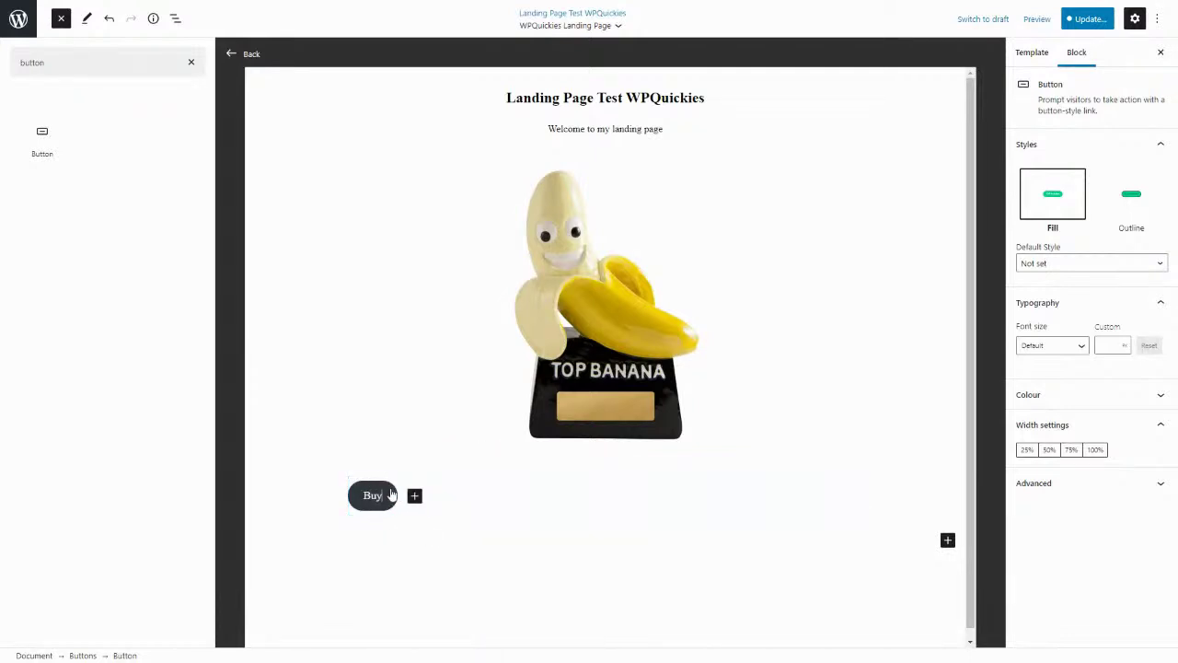
type(" This Now")
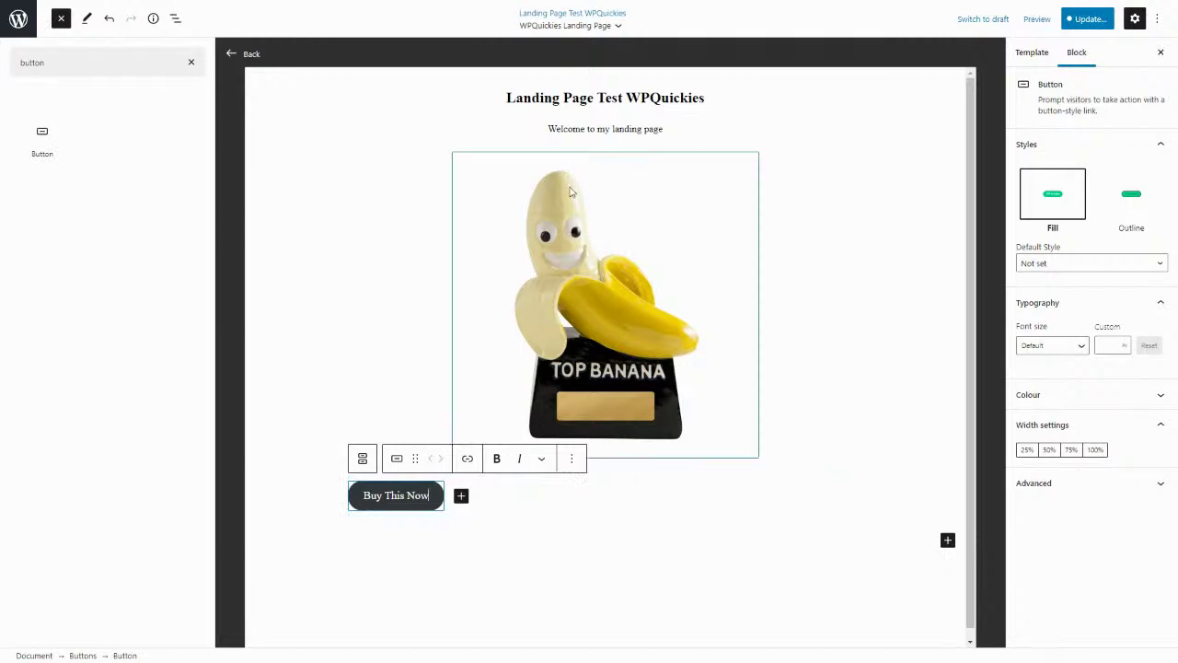
left_click(193, 63)
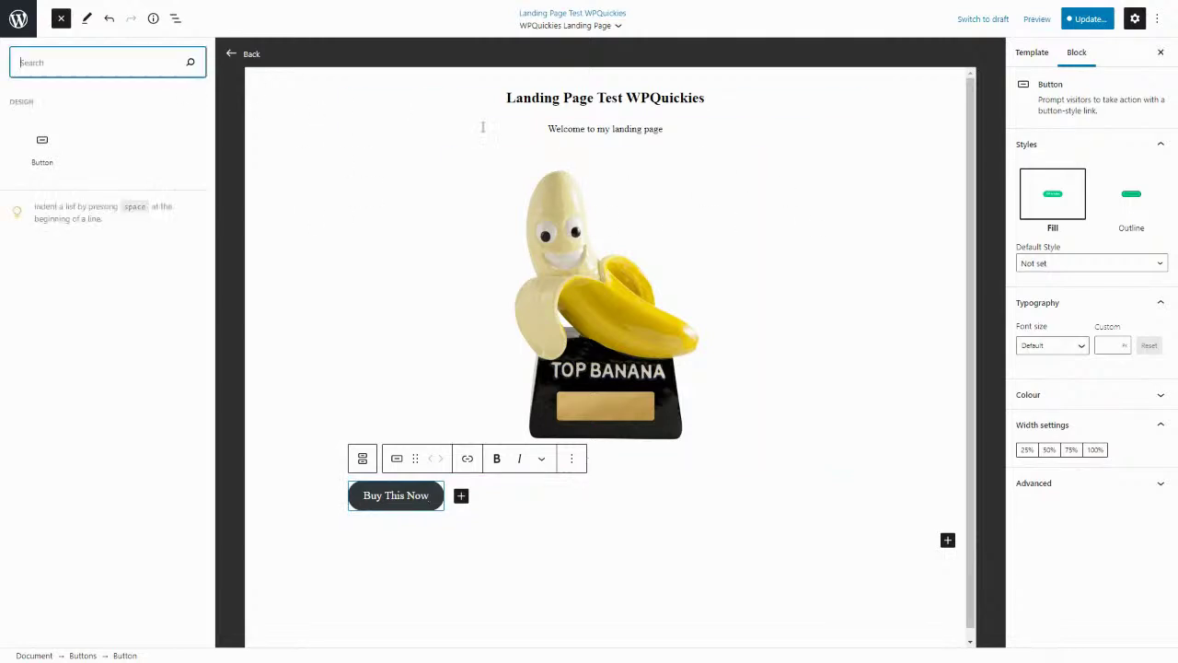
- Save the changes to both the landing page and the WPQuickies Landing Page template, and return to the page editor
left_click(1085, 20)
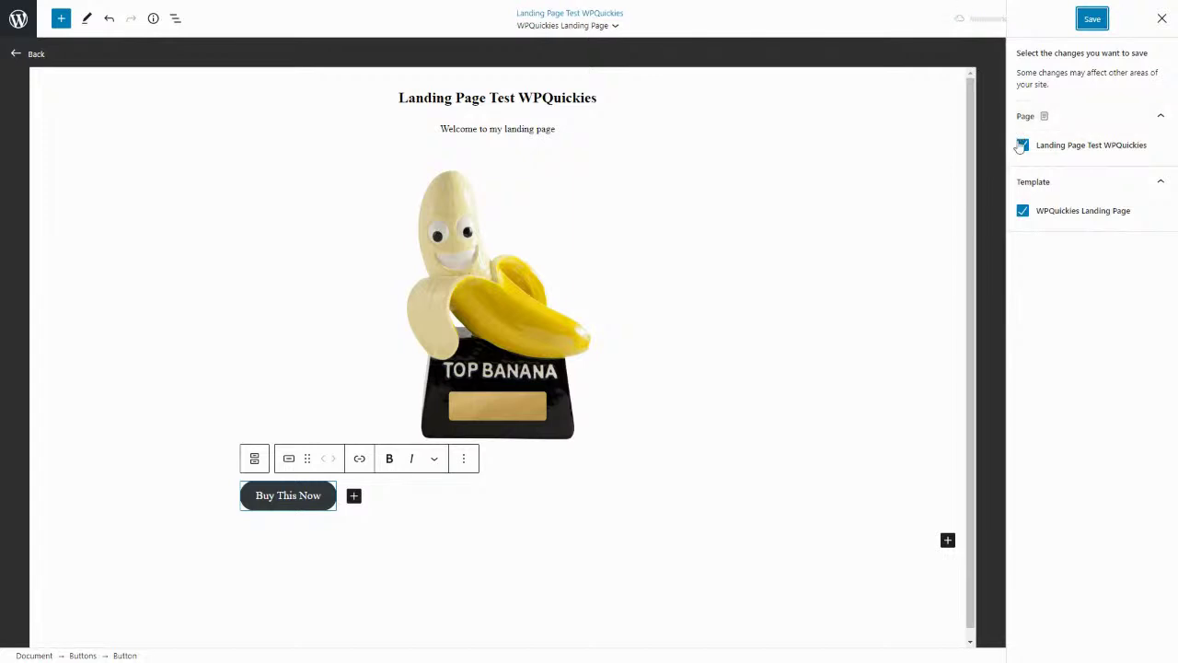
left_click(1022, 145)
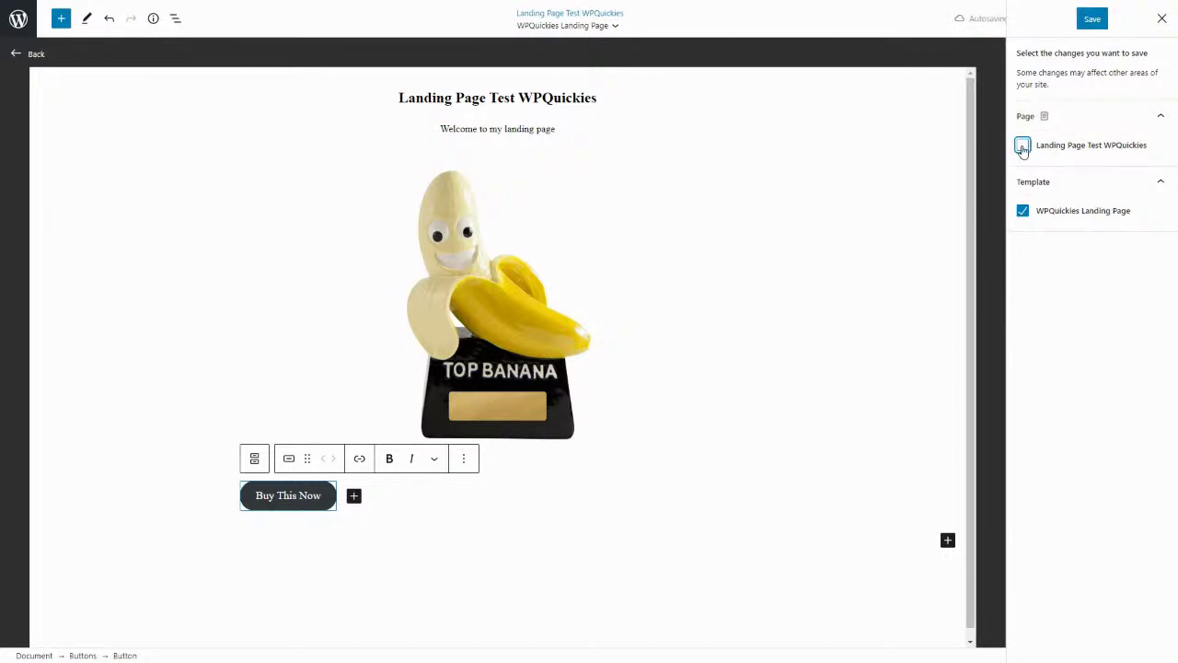
left_click(1023, 147)
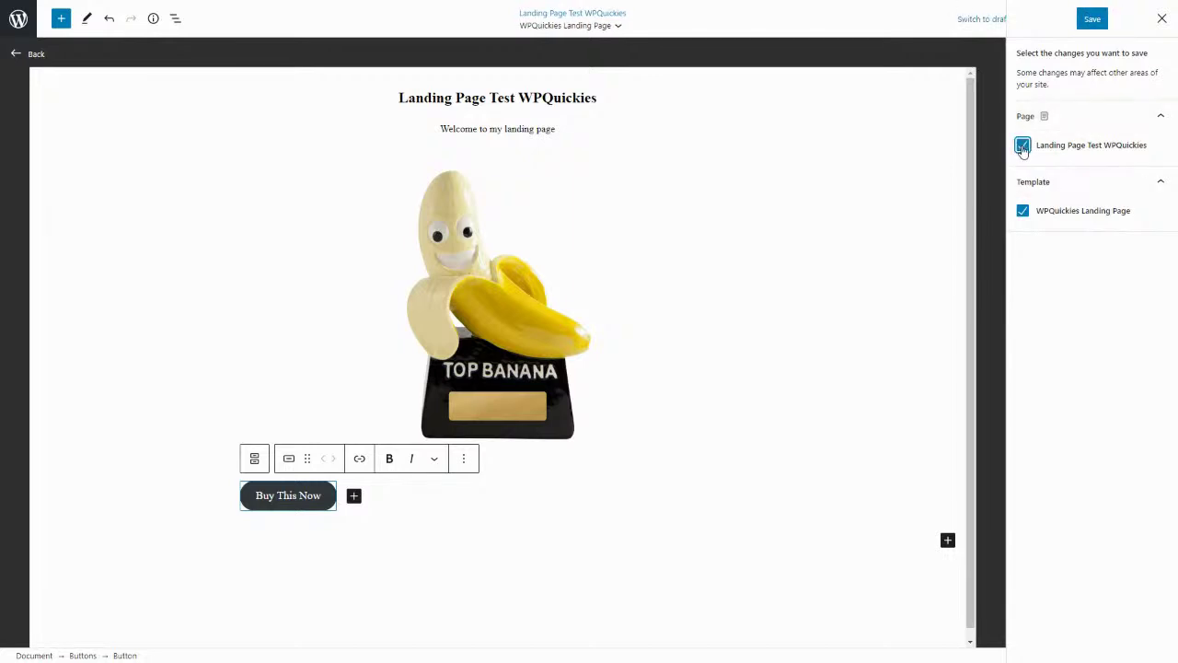
left_click(1091, 20)
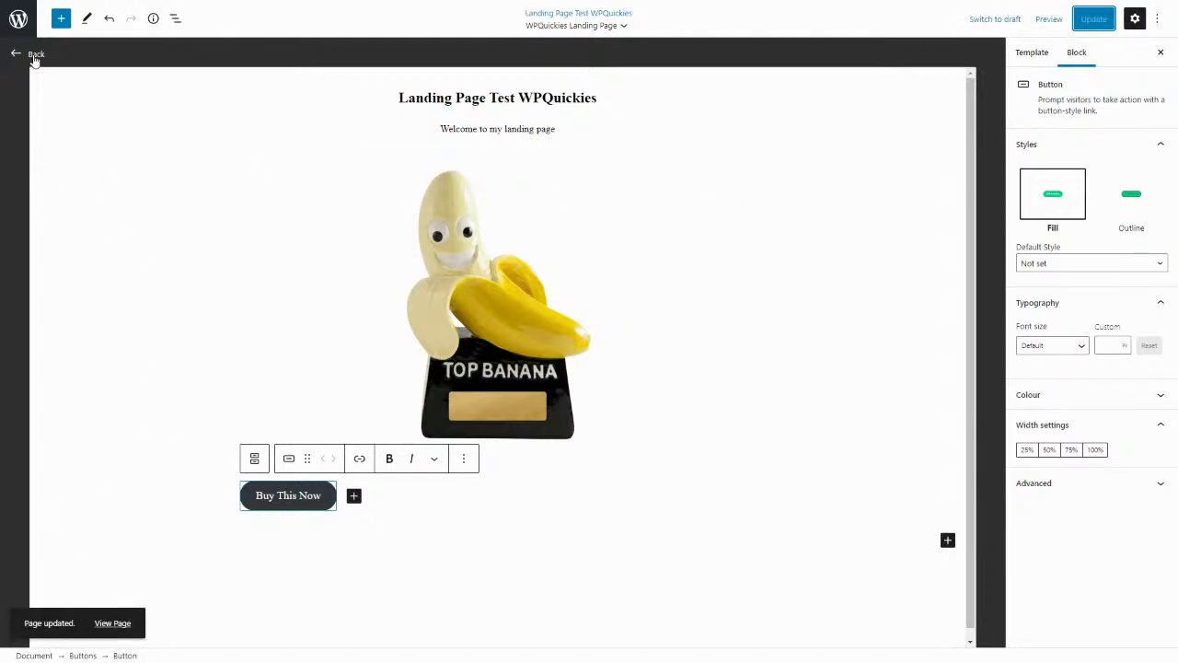
left_click(34, 55)
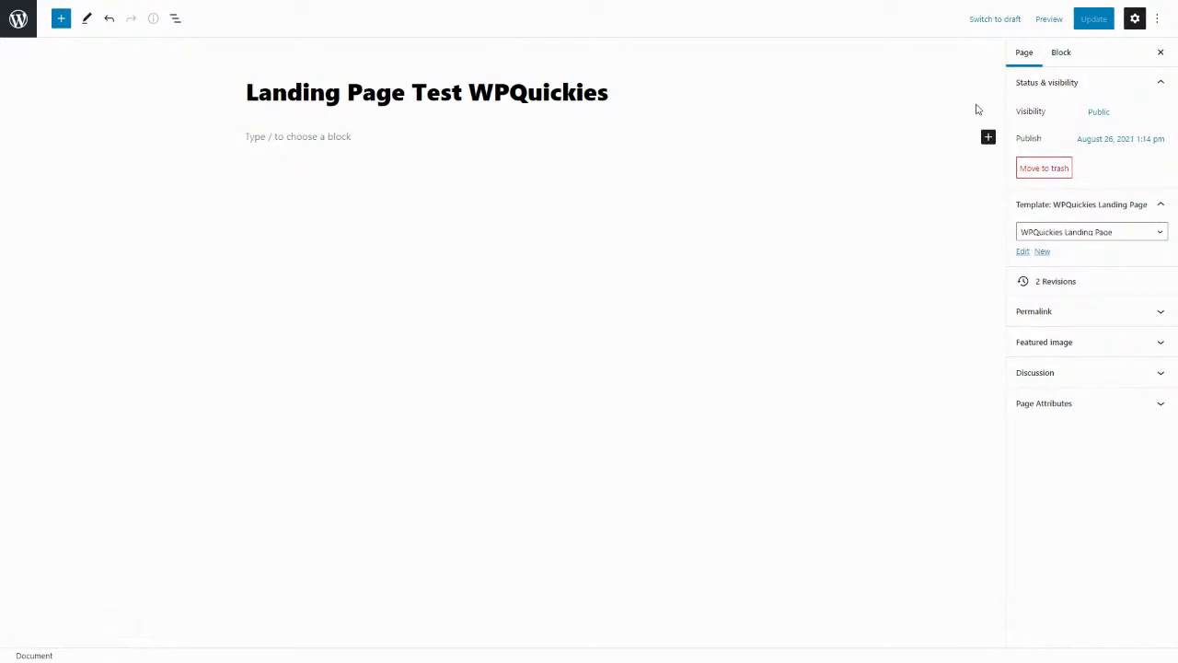
- Preview the landing page in a new browser tab, exit full screen and return to the page editor
left_click(1046, 22)
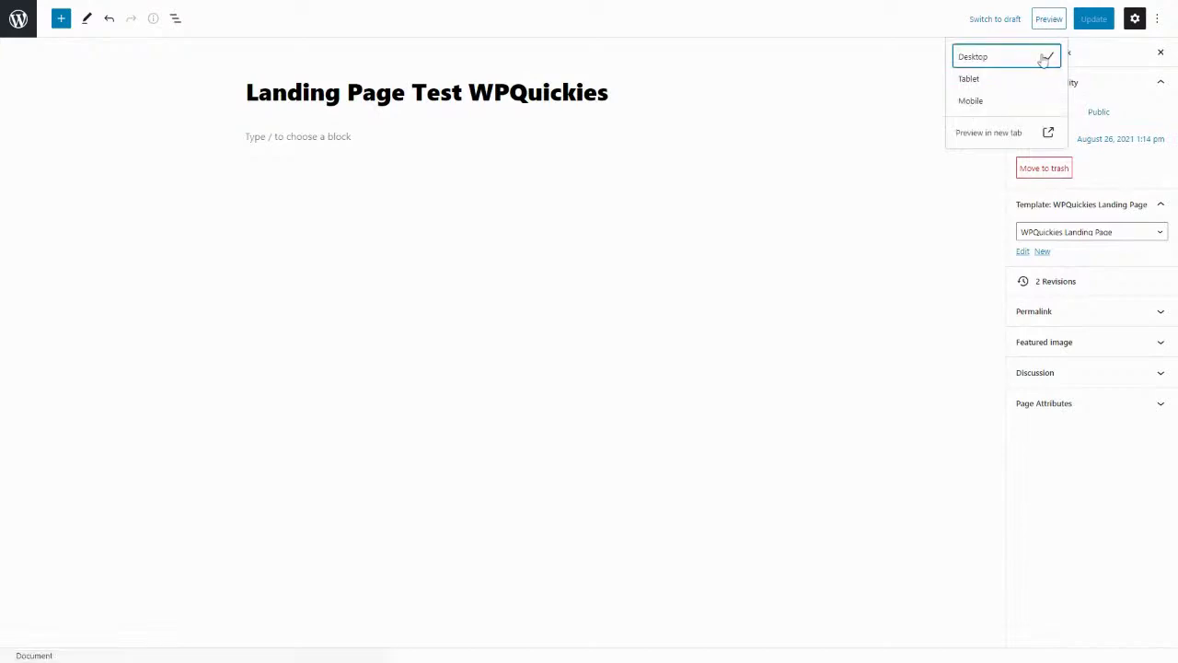
left_click(988, 136)
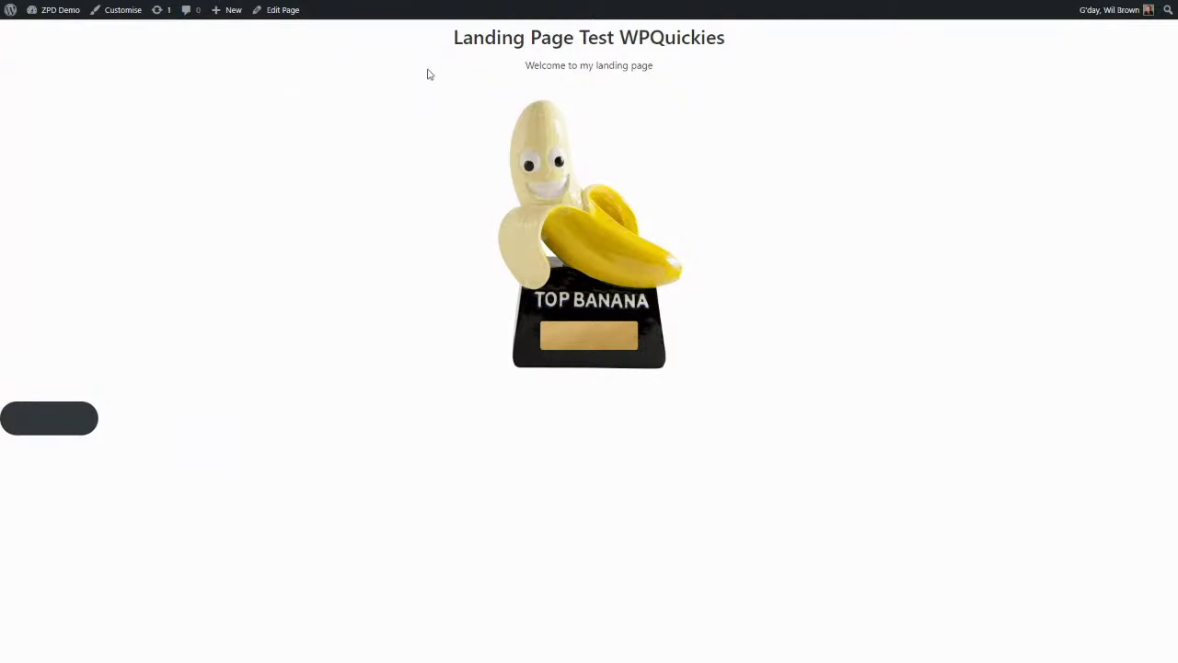
mouse_move(393, 5)
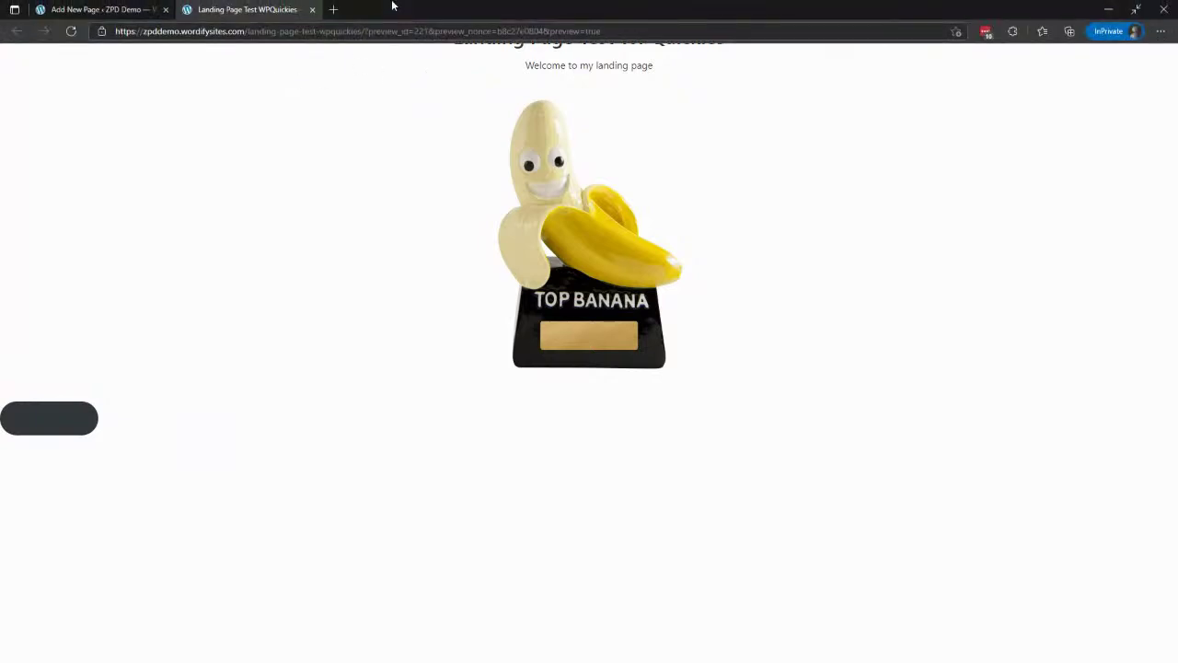
key("F11")
left_click(129, 10)
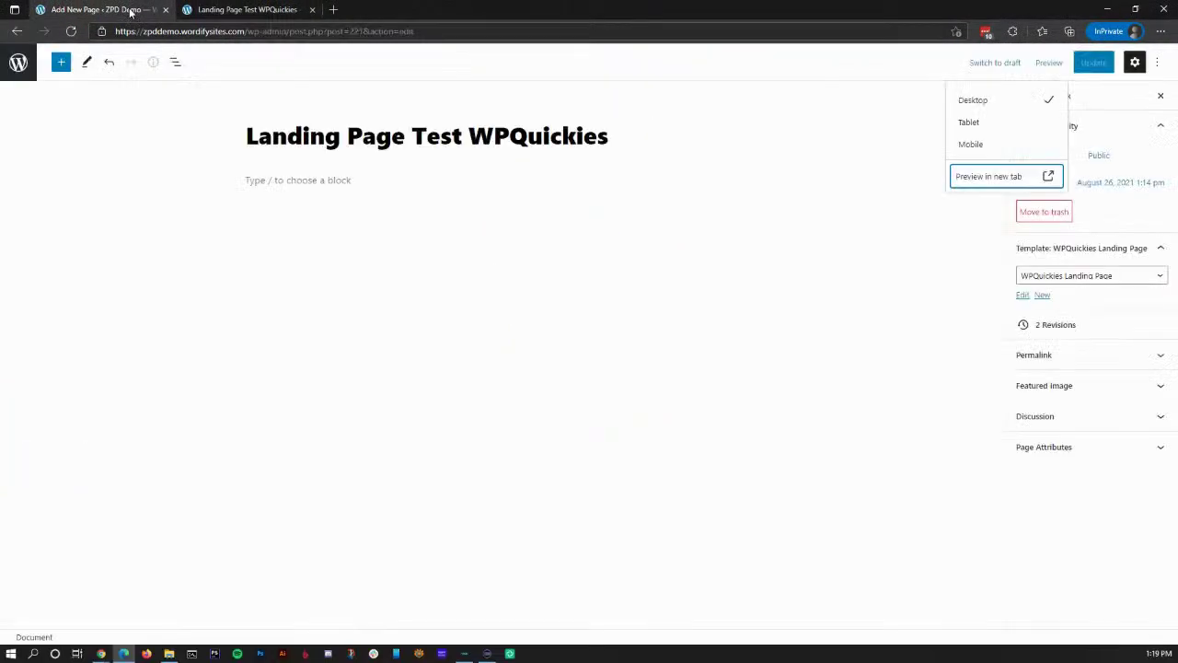
- Add a Heading block below the page title with the text "This Is the Page Editor Block"
left_click(353, 185)
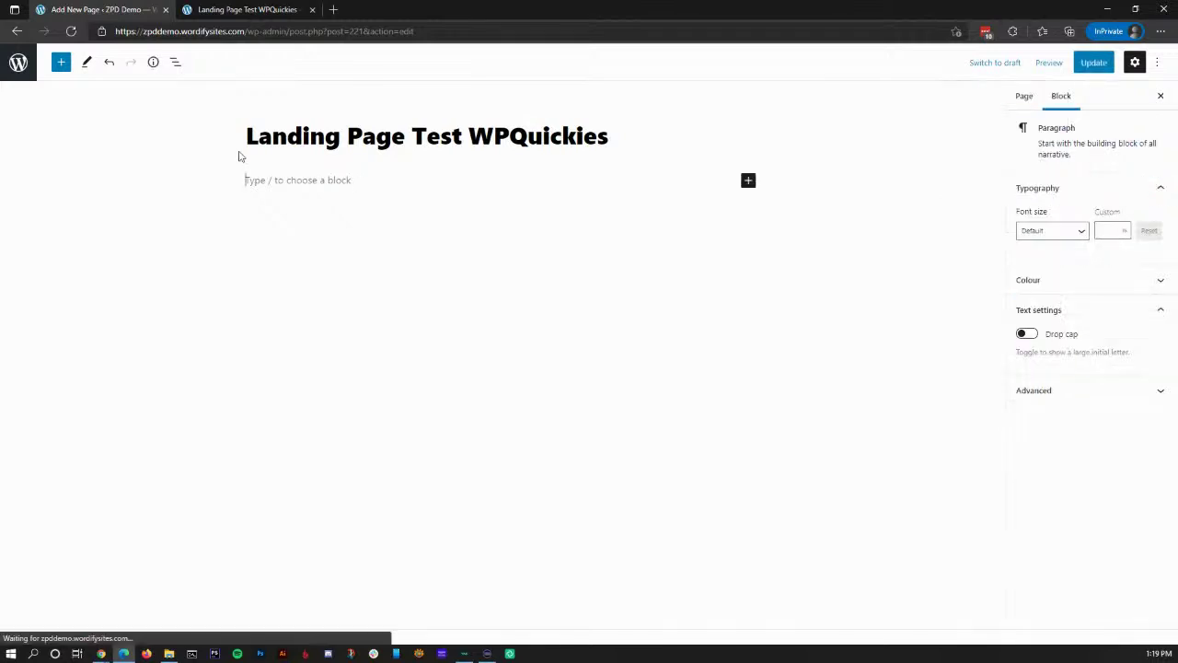
left_click(60, 63)
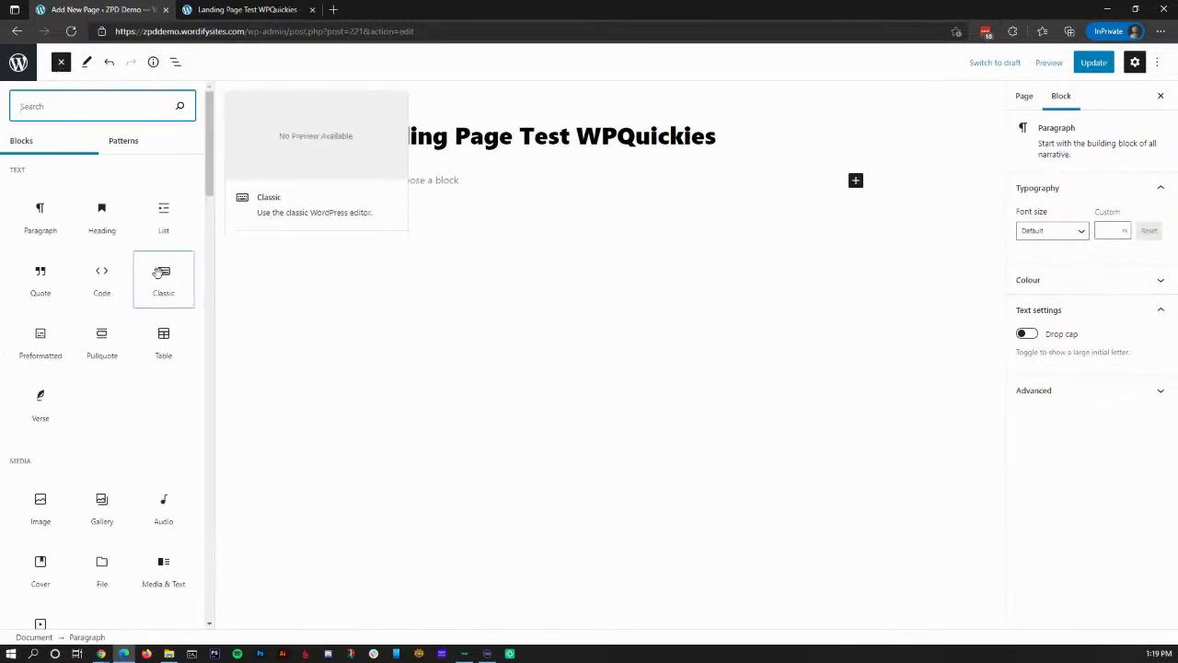
left_click_drag(100, 221, 399, 192)
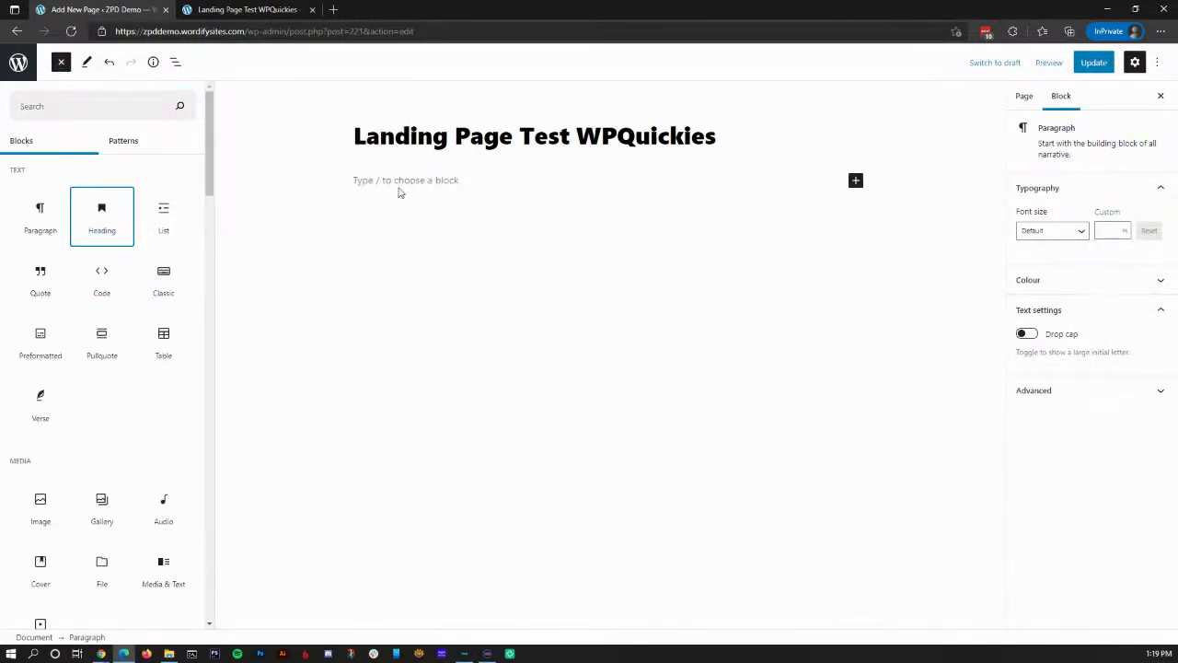
mouse_move(102, 216)
left_click(107, 216)
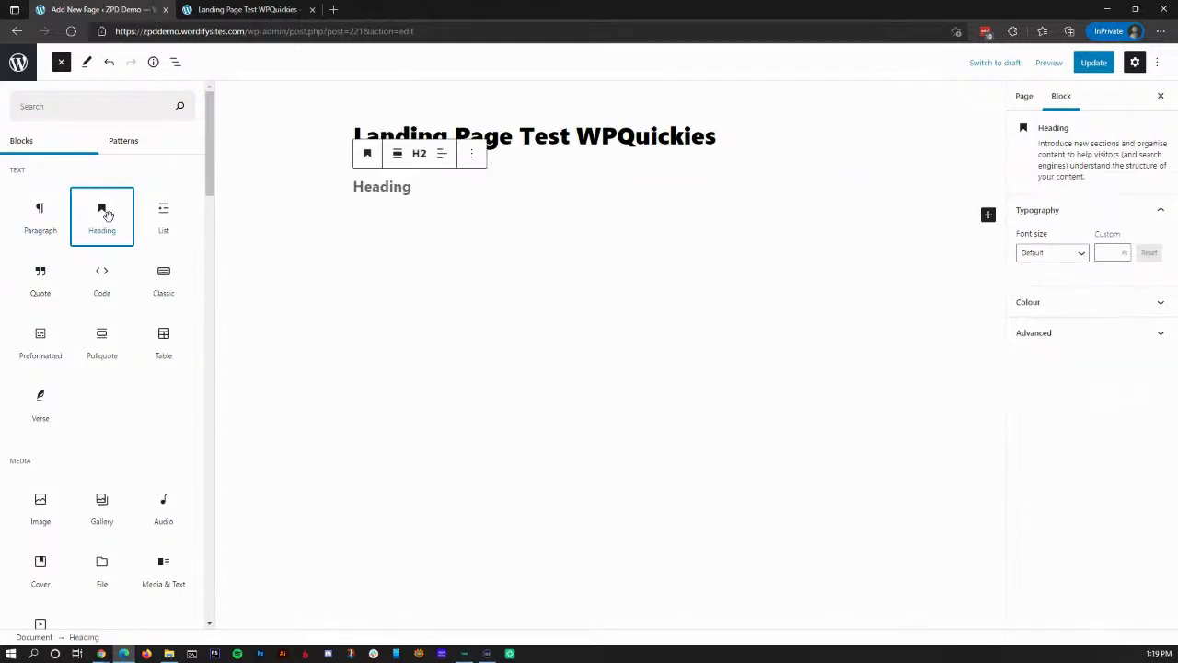
left_click(379, 183)
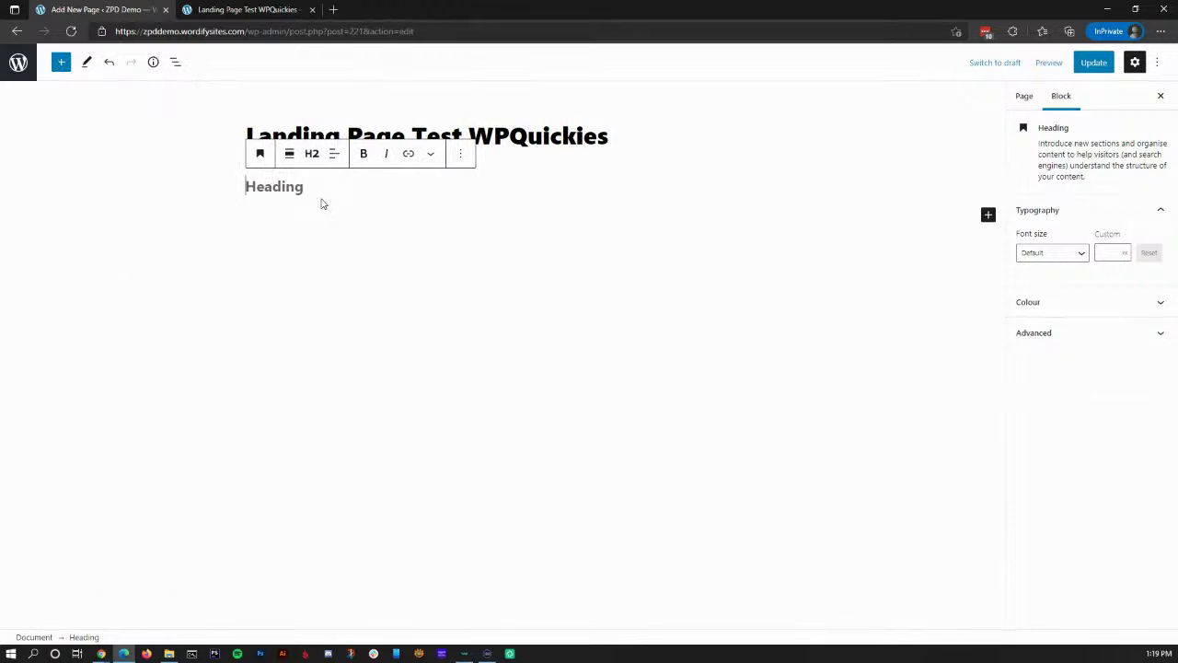
type("This Is the ")
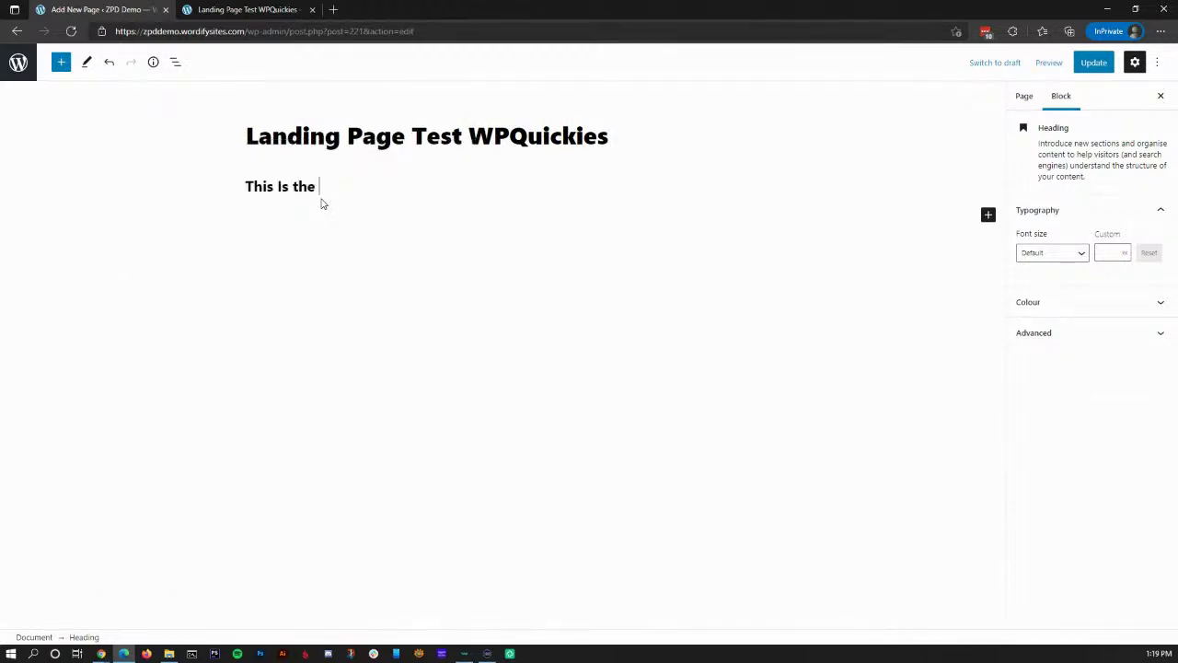
type("Page Editor Block")
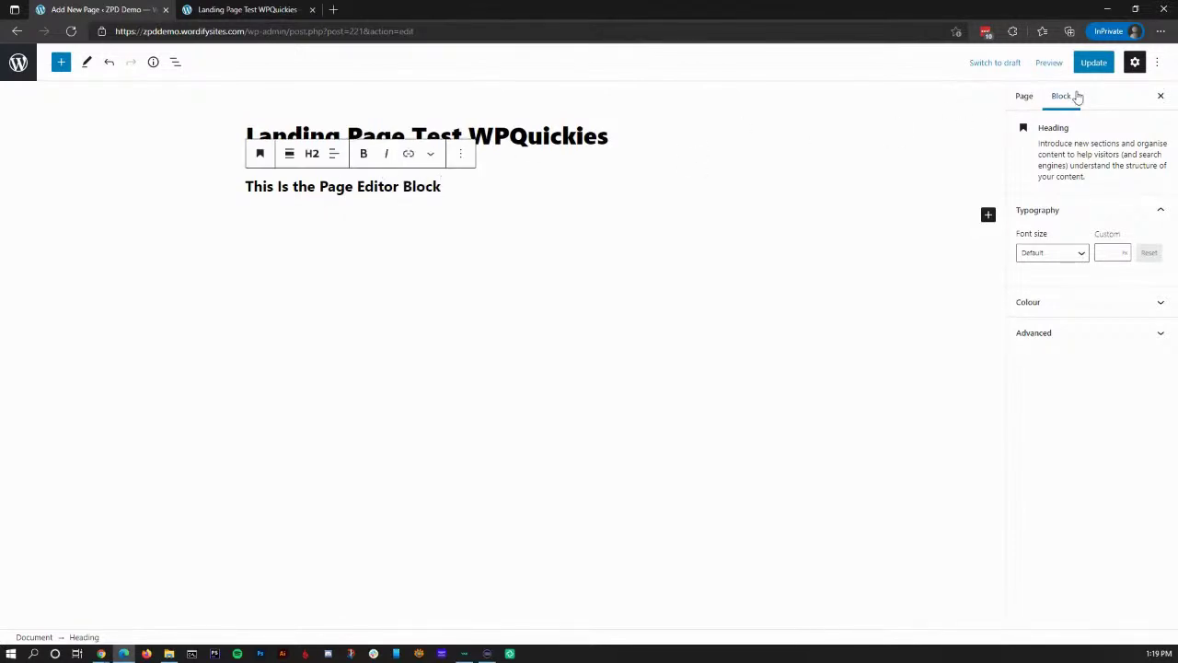
- Update the page and choose WPQuickies Landing Page as its template in the page settings
left_click(1094, 63)
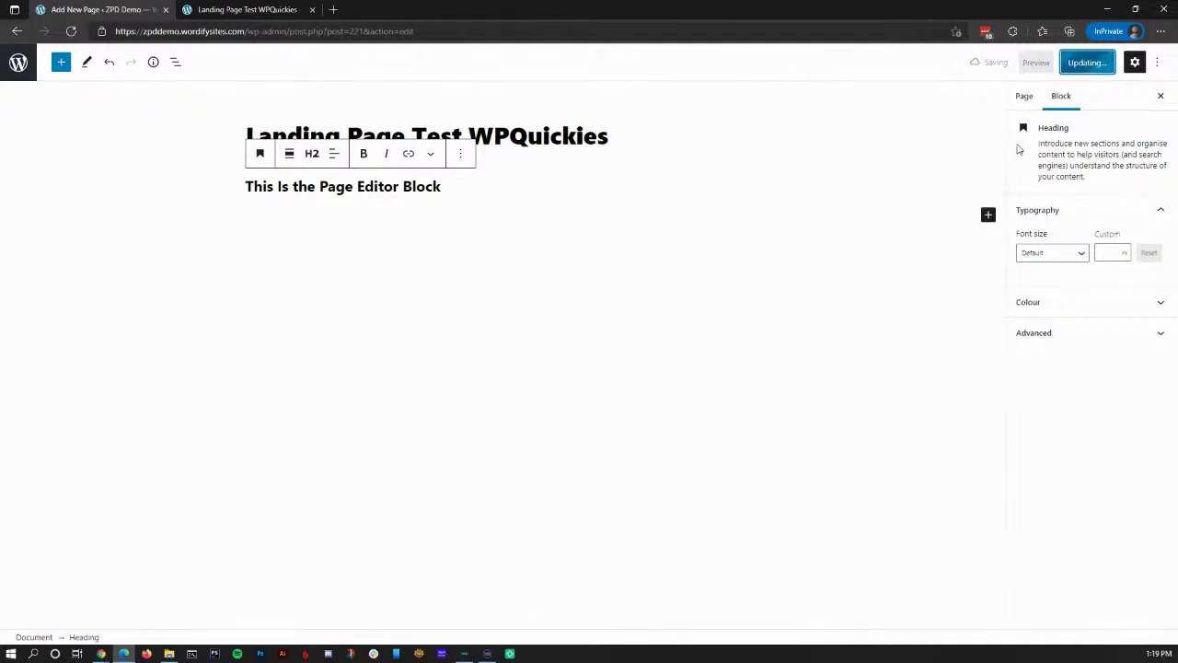
left_click(1018, 101)
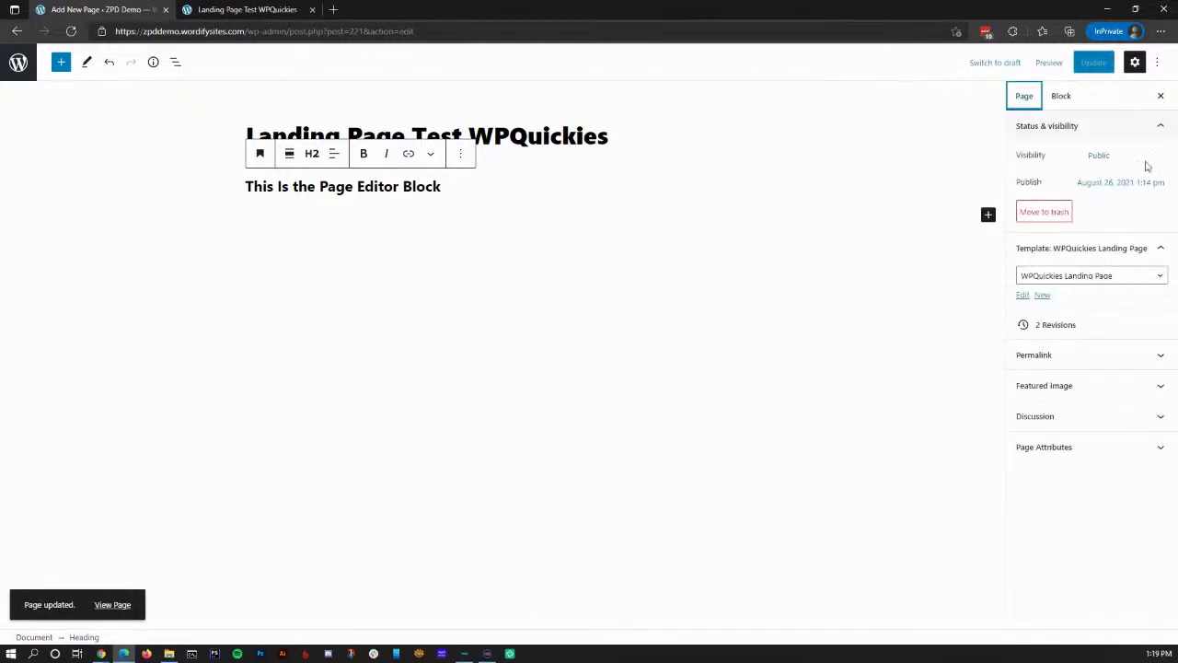
left_click(1074, 278)
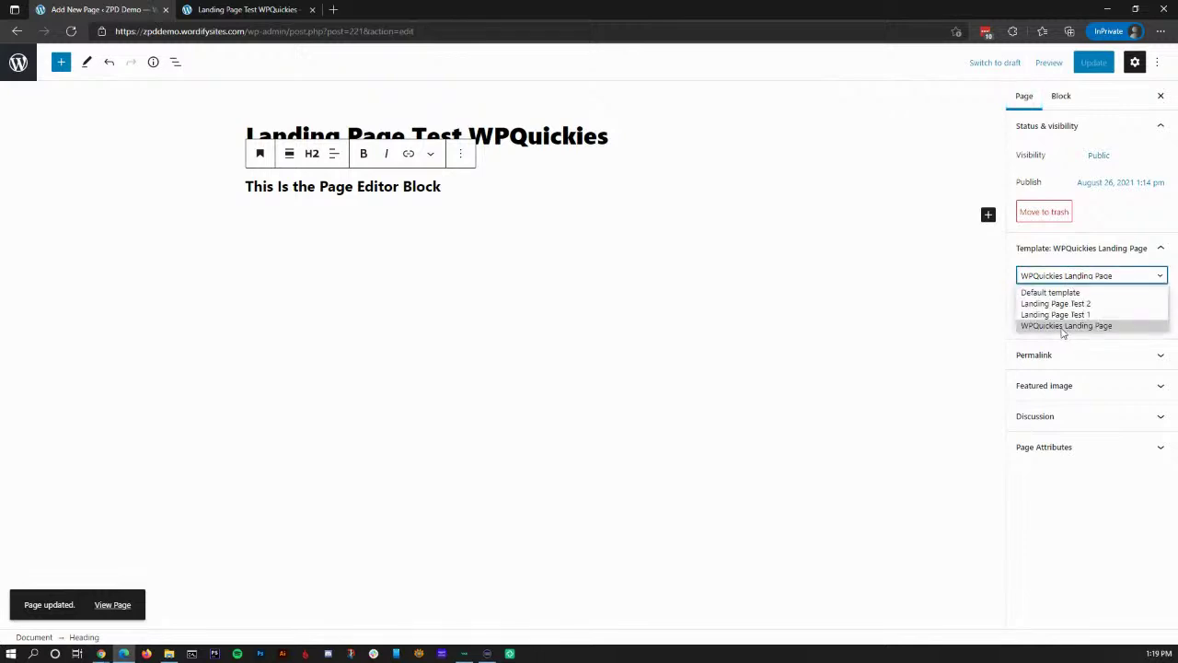
left_click(1063, 326)
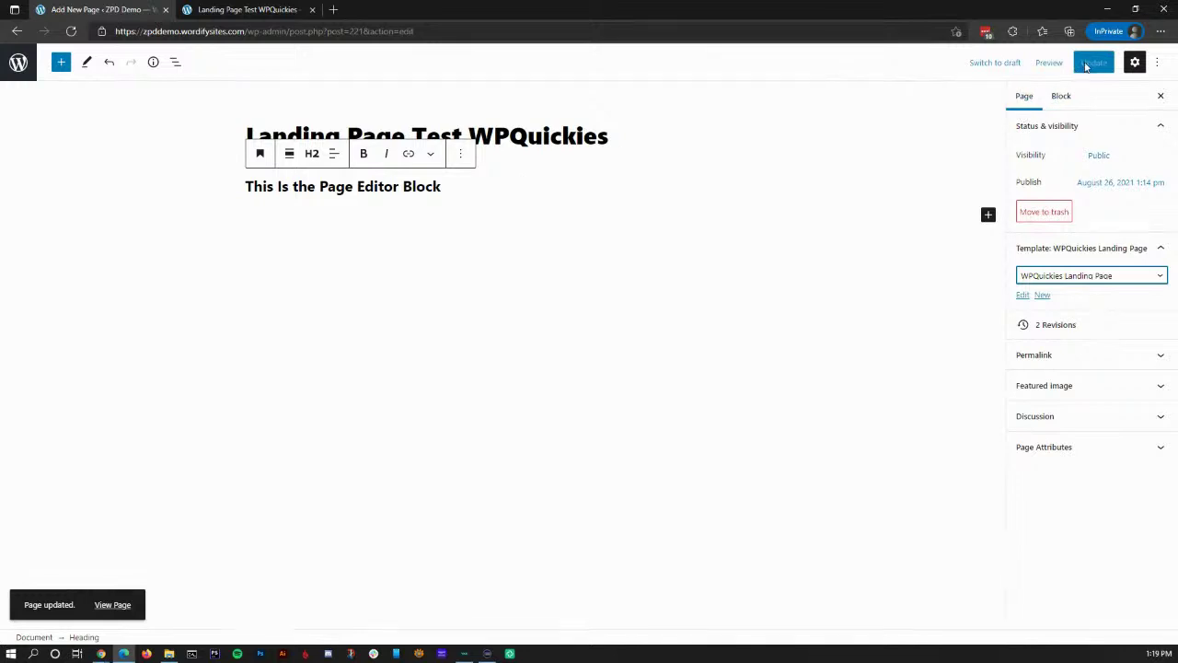
- Try to preview the updated landing page in a new tab, close that tab and return to the heading block
left_click(1049, 62)
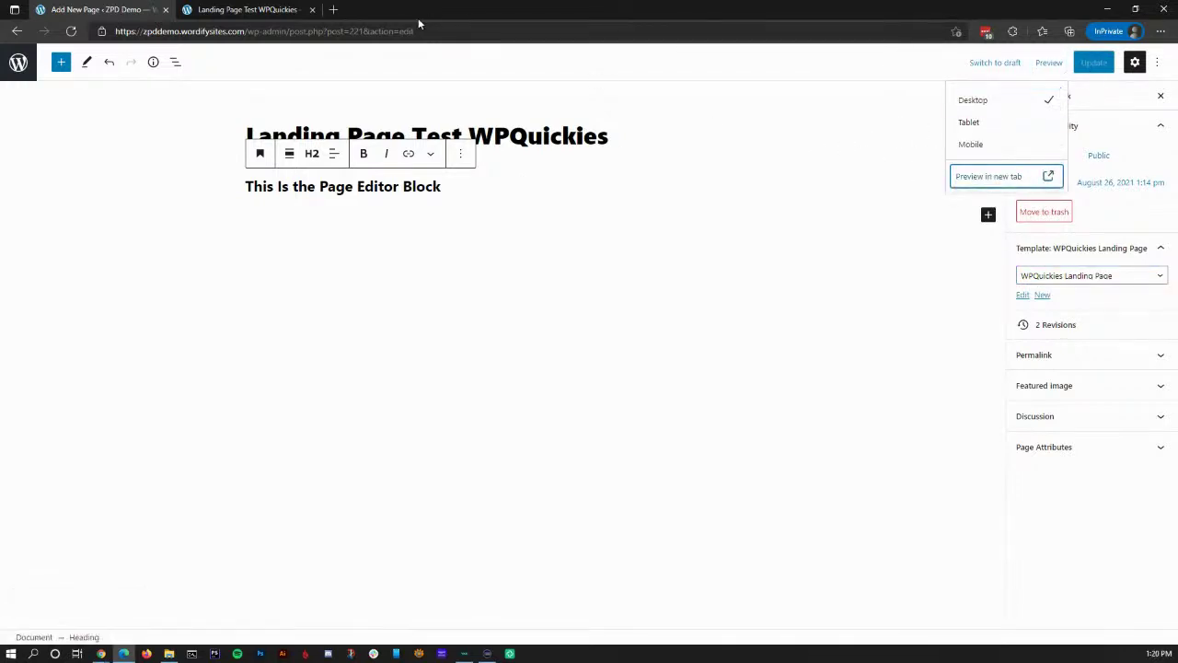
left_click(989, 179)
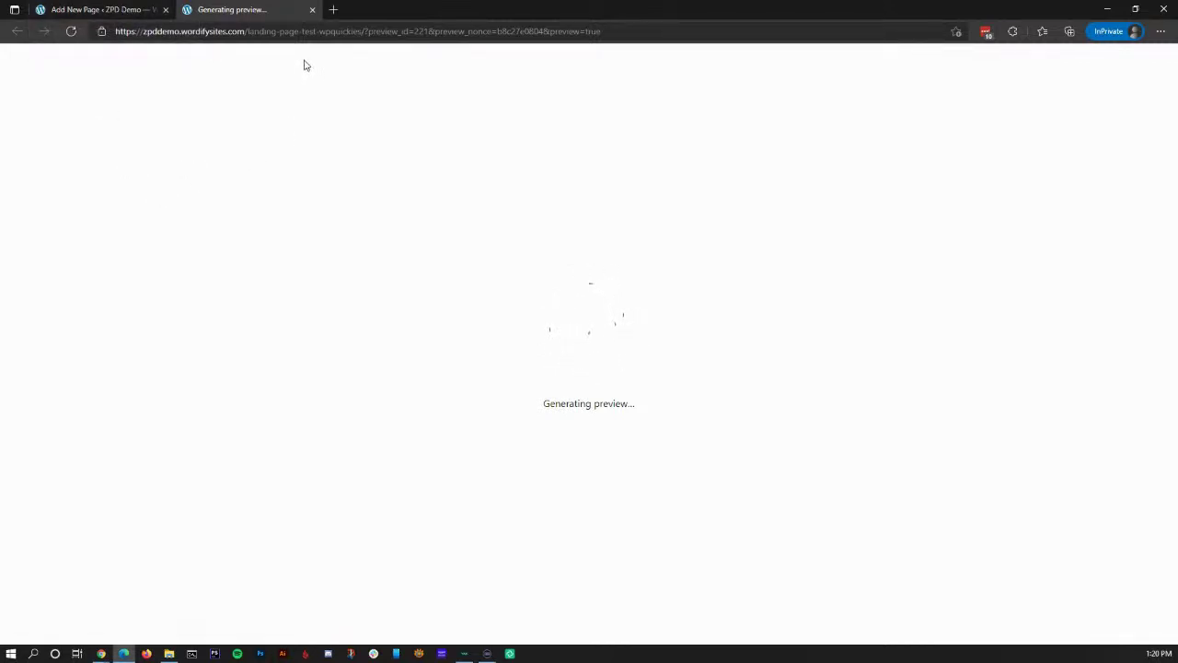
left_click(312, 10)
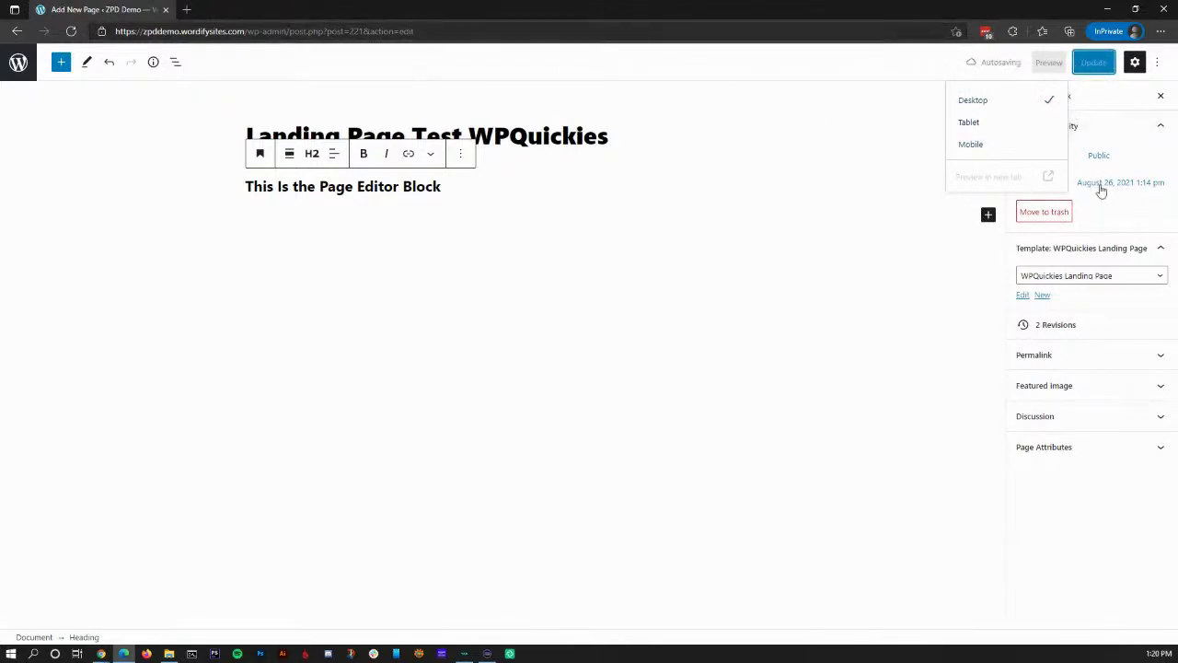
left_click(923, 276)
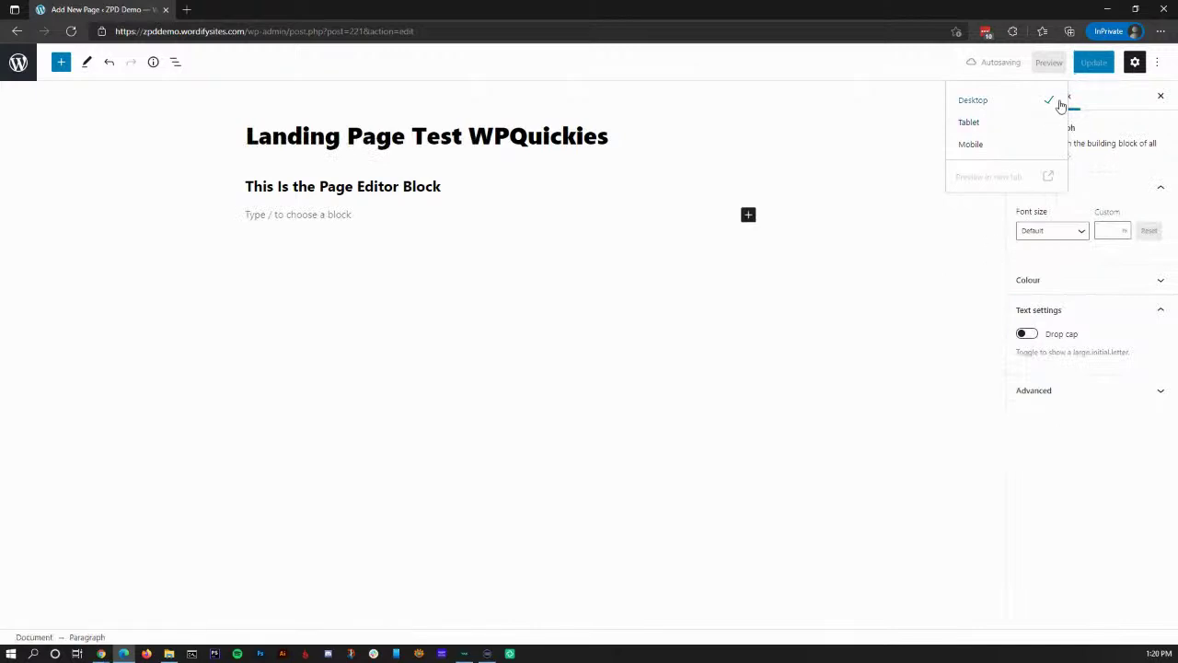
left_click(586, 181)
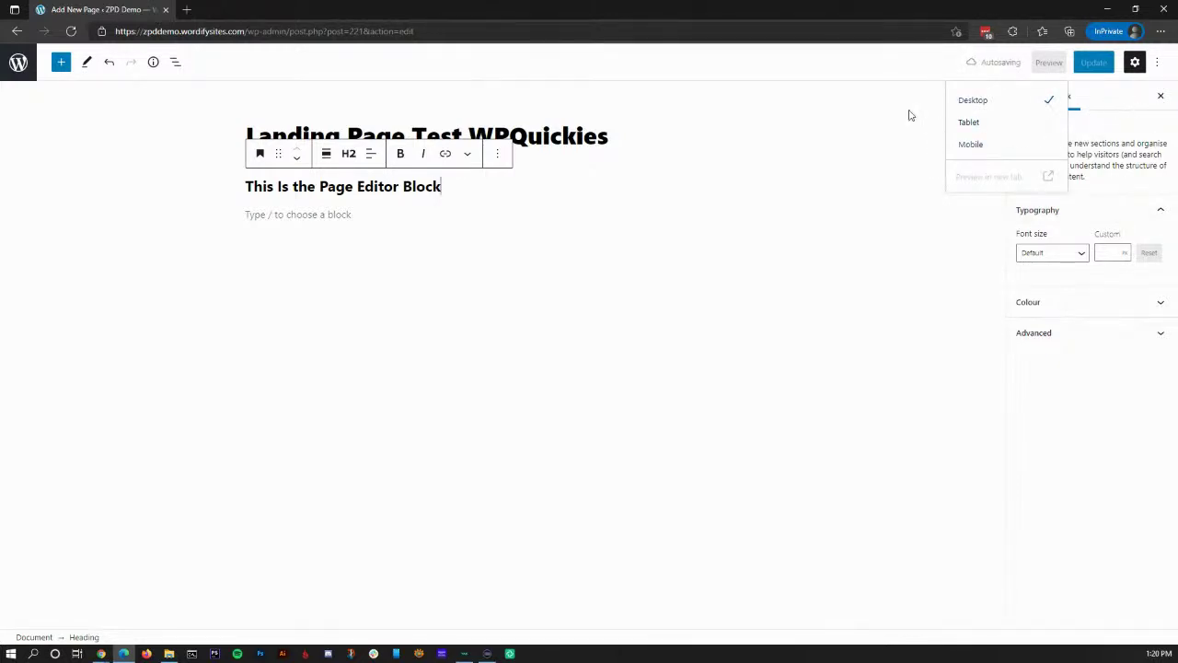
- Leave the editor for the list of pages and view the published Landing Page Test WPQuickies page in a new tab
left_click(455, 31)
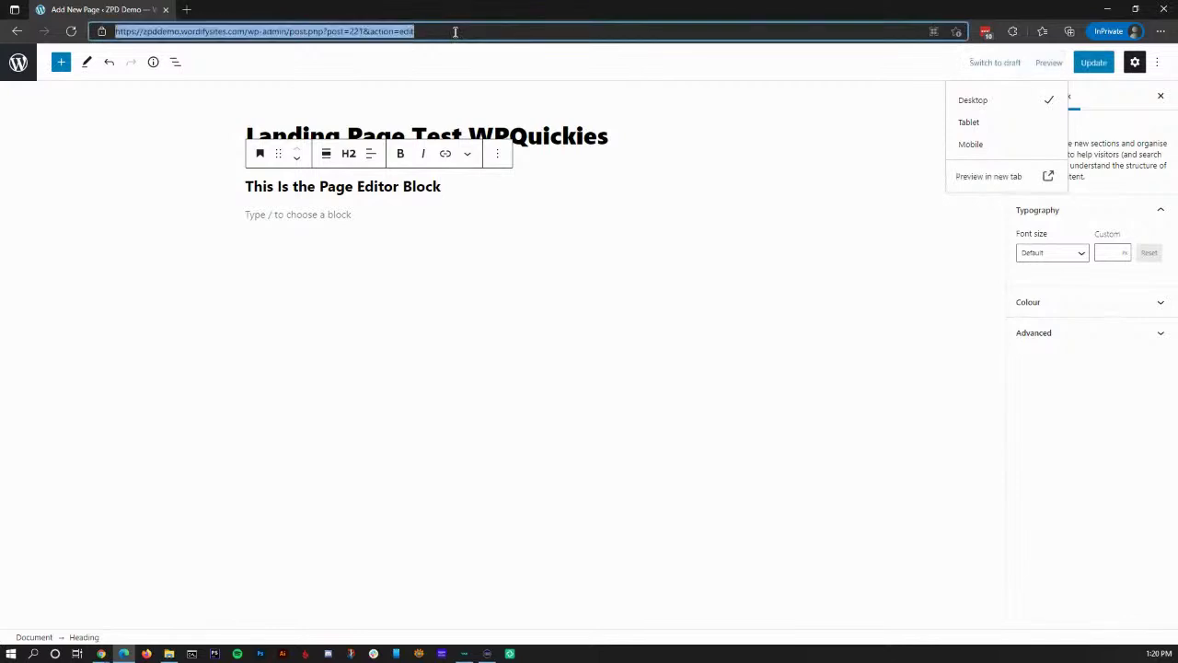
left_click(19, 62)
left_click(647, 98)
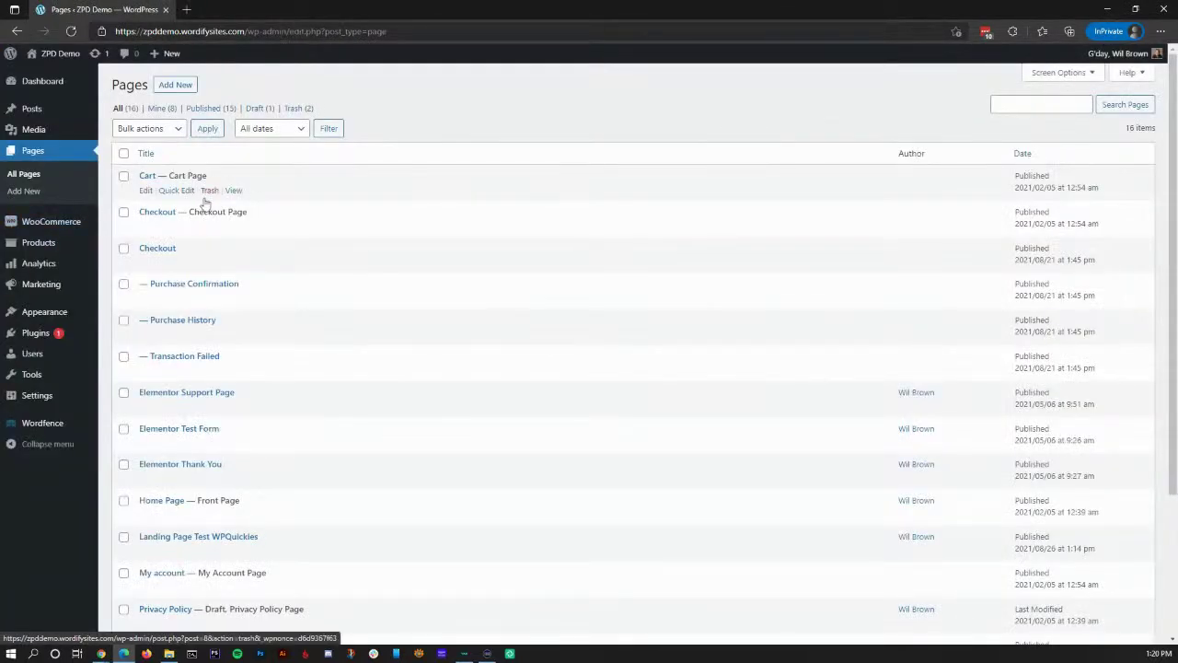
scroll(257, 309, "down", 2)
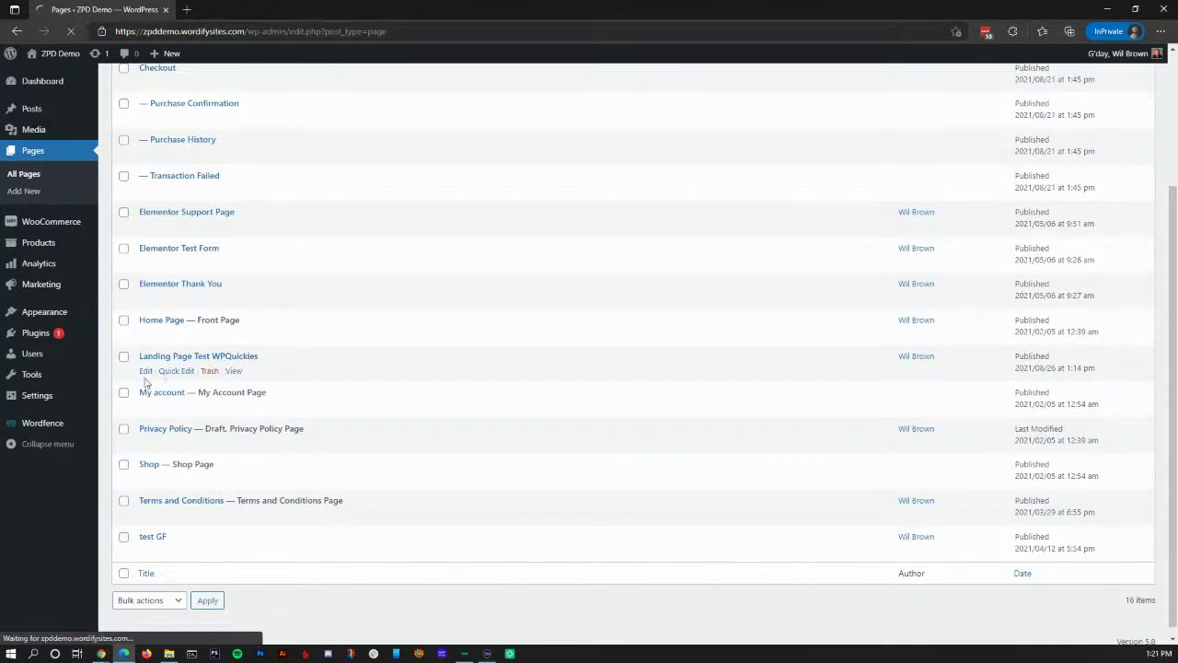
left_click(236, 372, "ctrl")
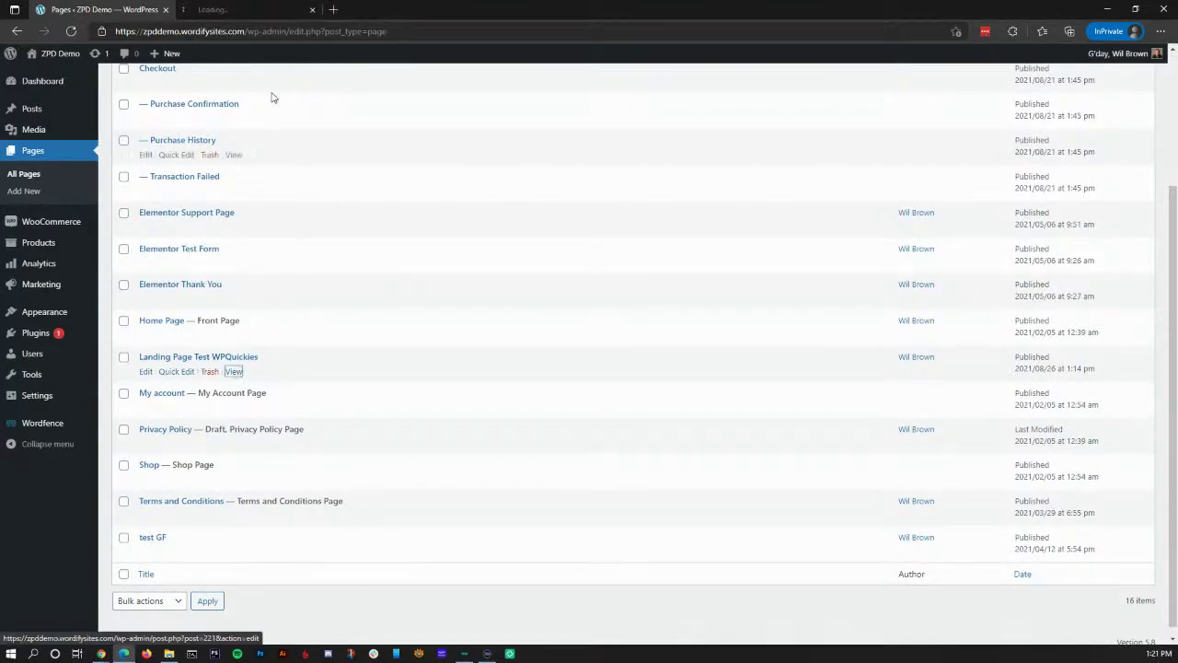
left_click(244, 8)
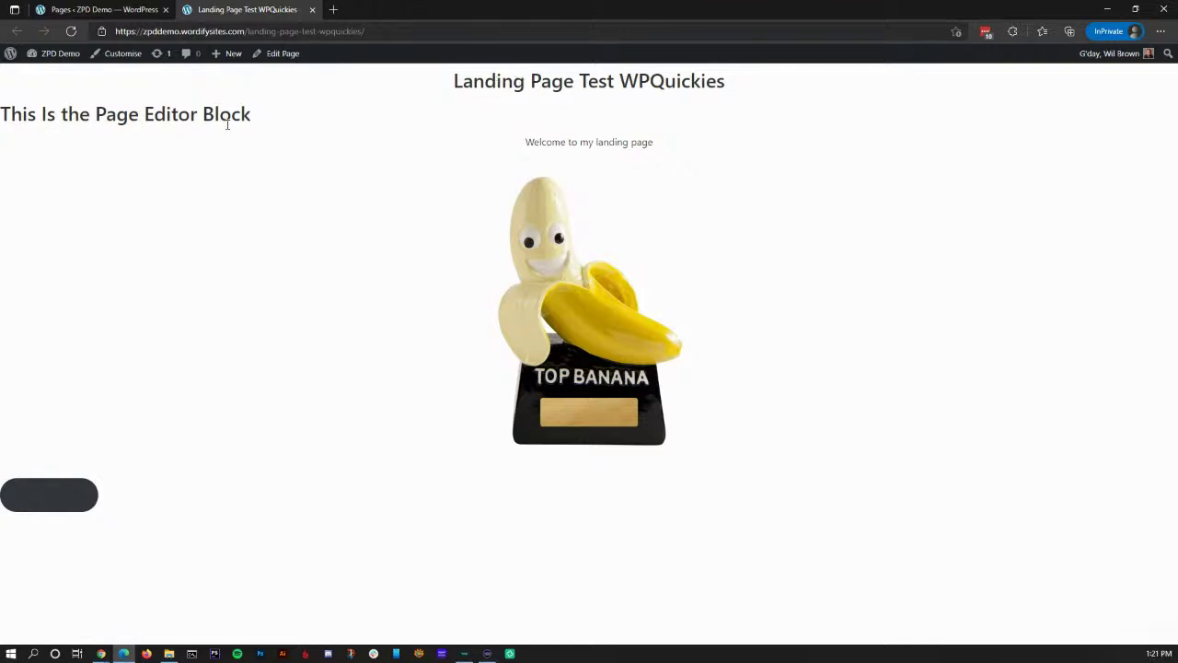
left_click_drag(251, 116, 285, 132)
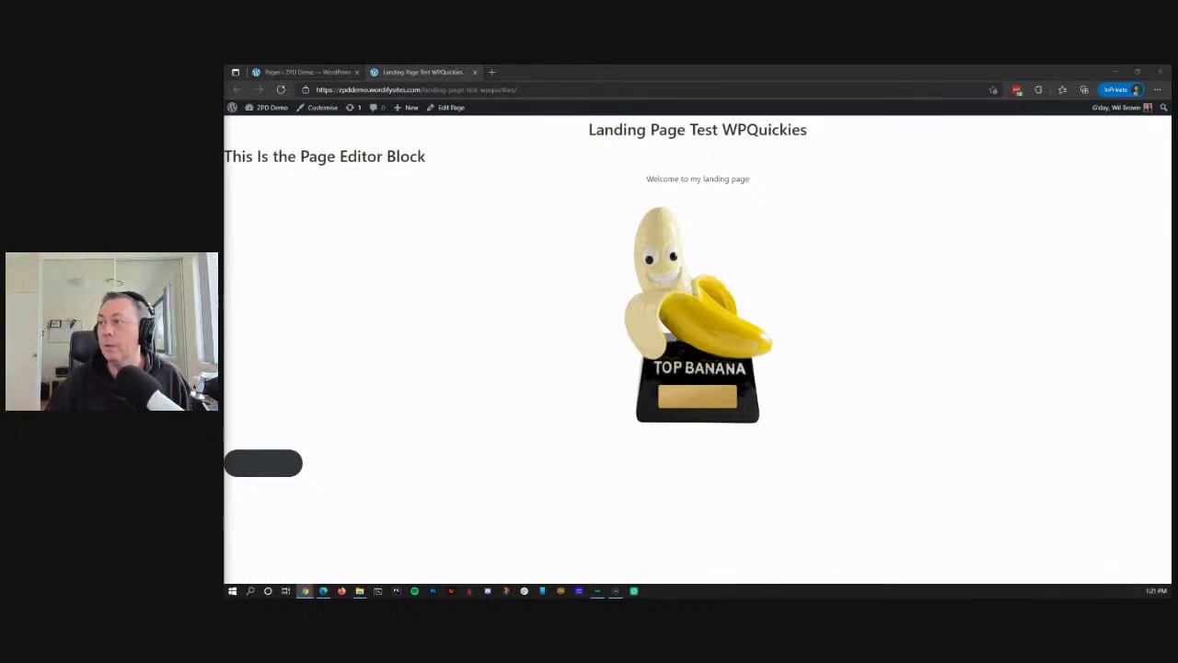
- Return to the pages list, switch to the slide presentation and advance it to the Questions slide
left_click(304, 72)
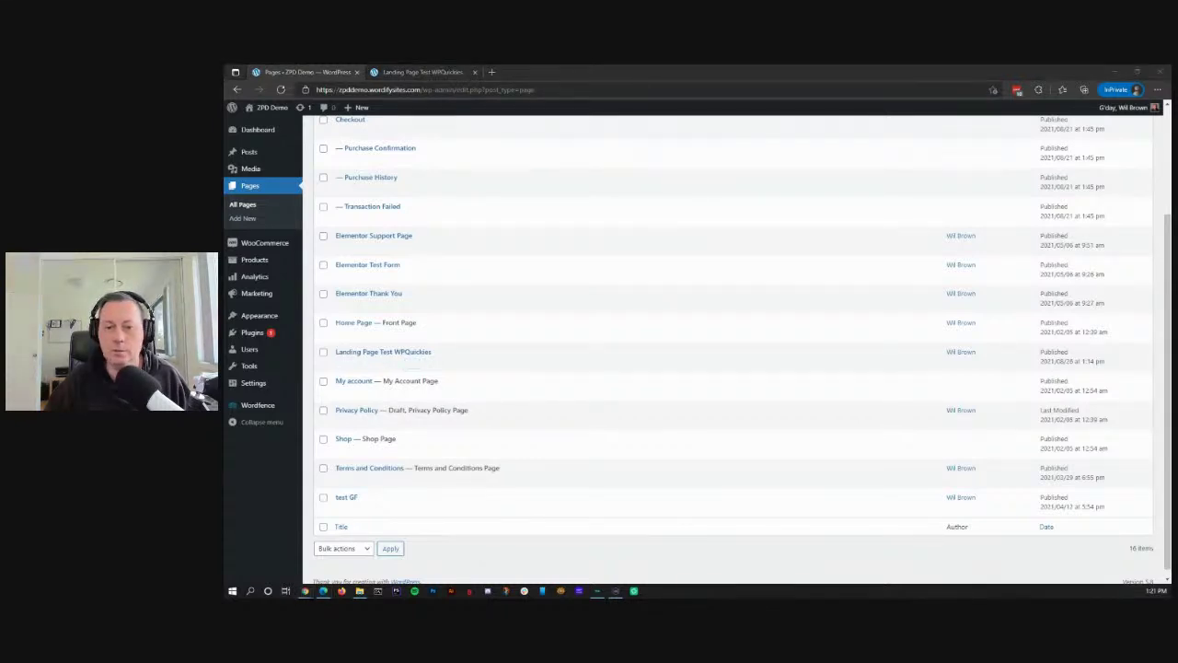
key("alt+Tab")
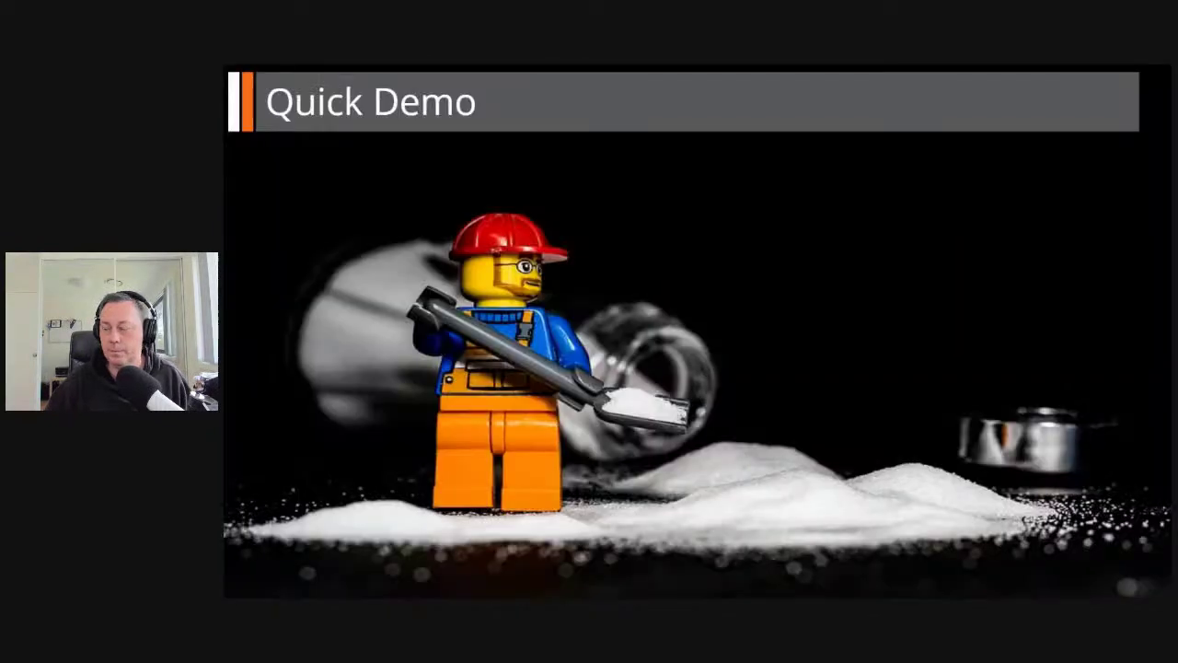
left_click(674, 405)
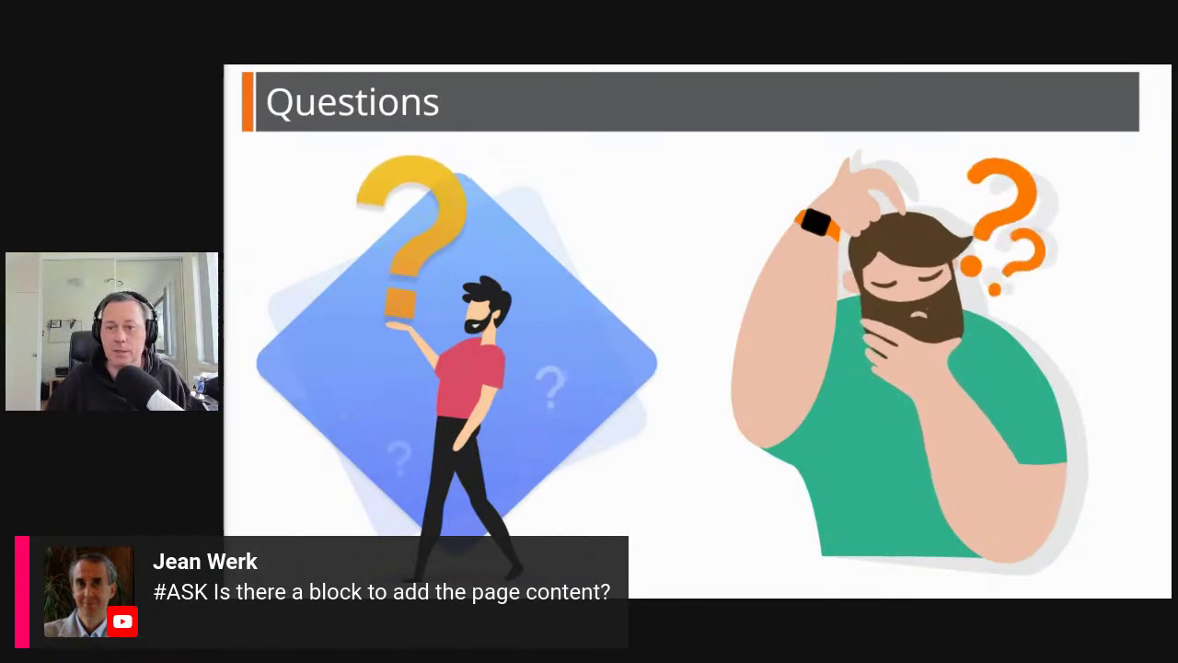
- Switch back to the browser and open the published Landing Page Test WPQuickies page for editing
key("alt+Tab")
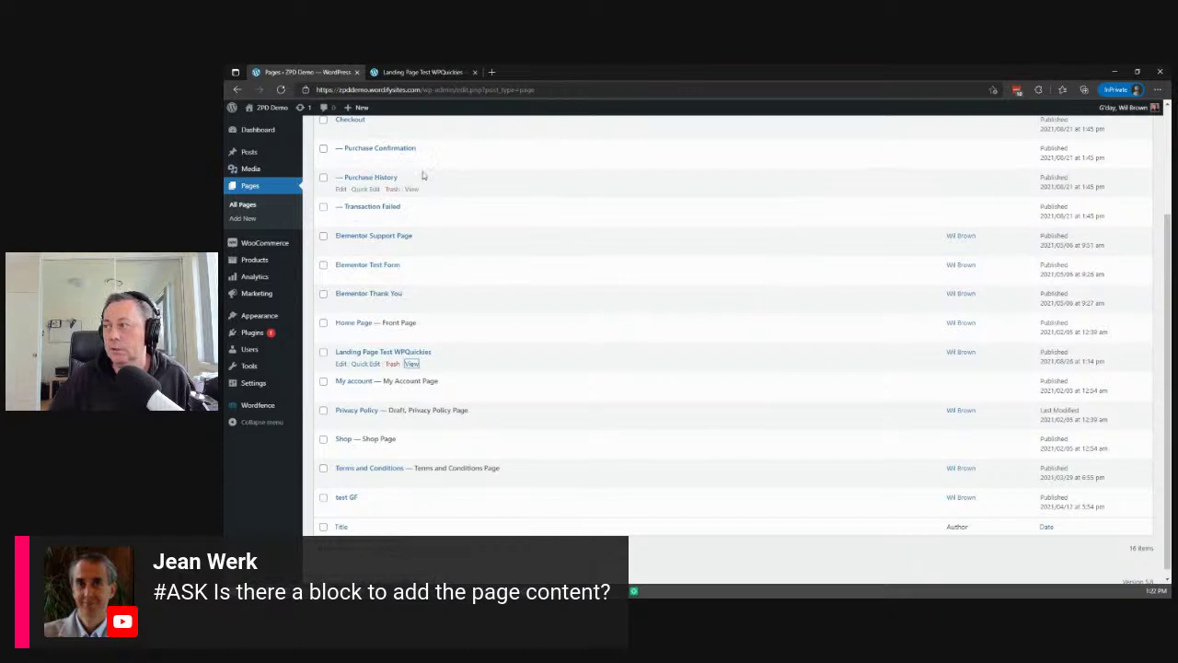
left_click(433, 71)
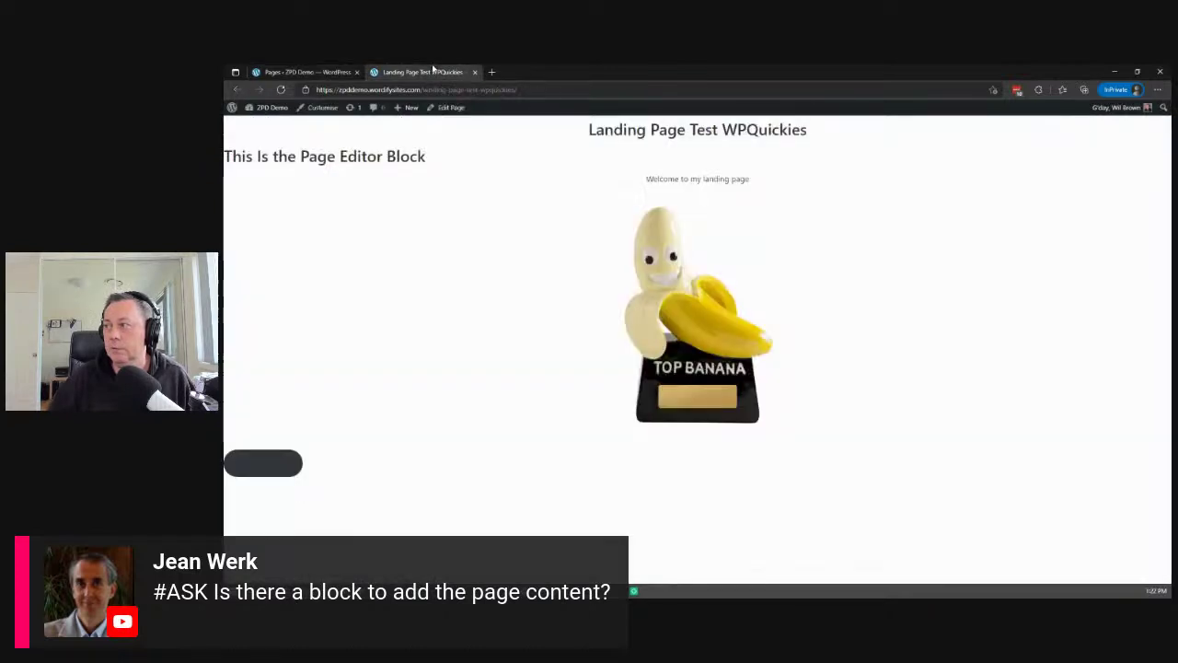
left_click(451, 109)
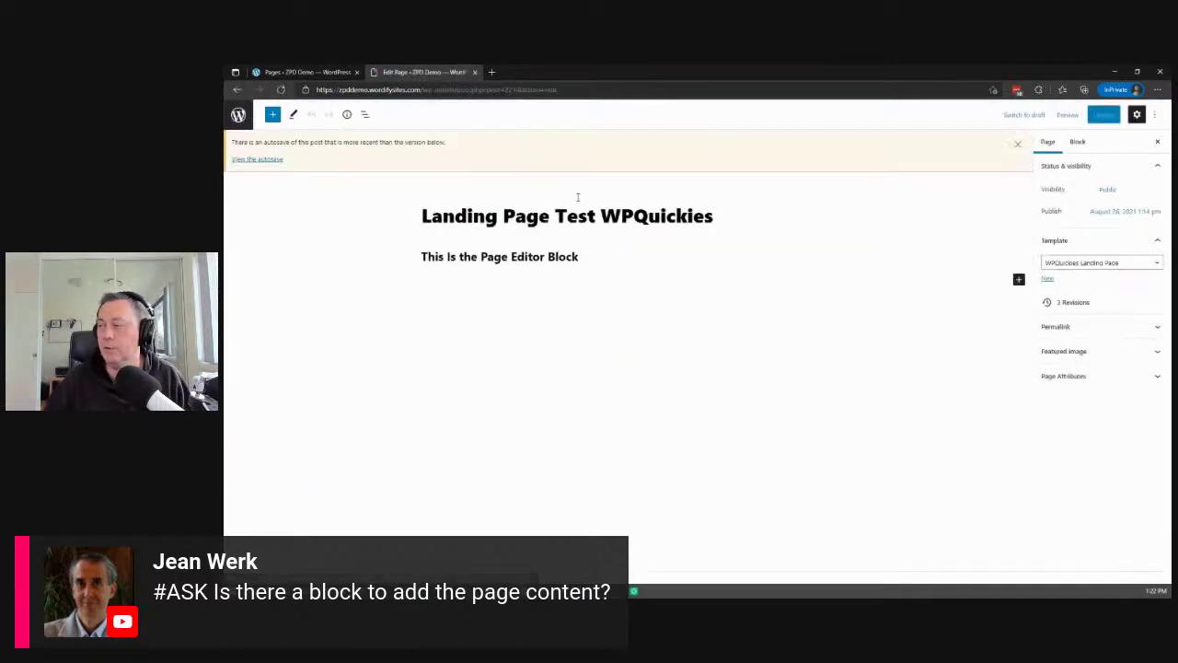
left_click(1056, 267)
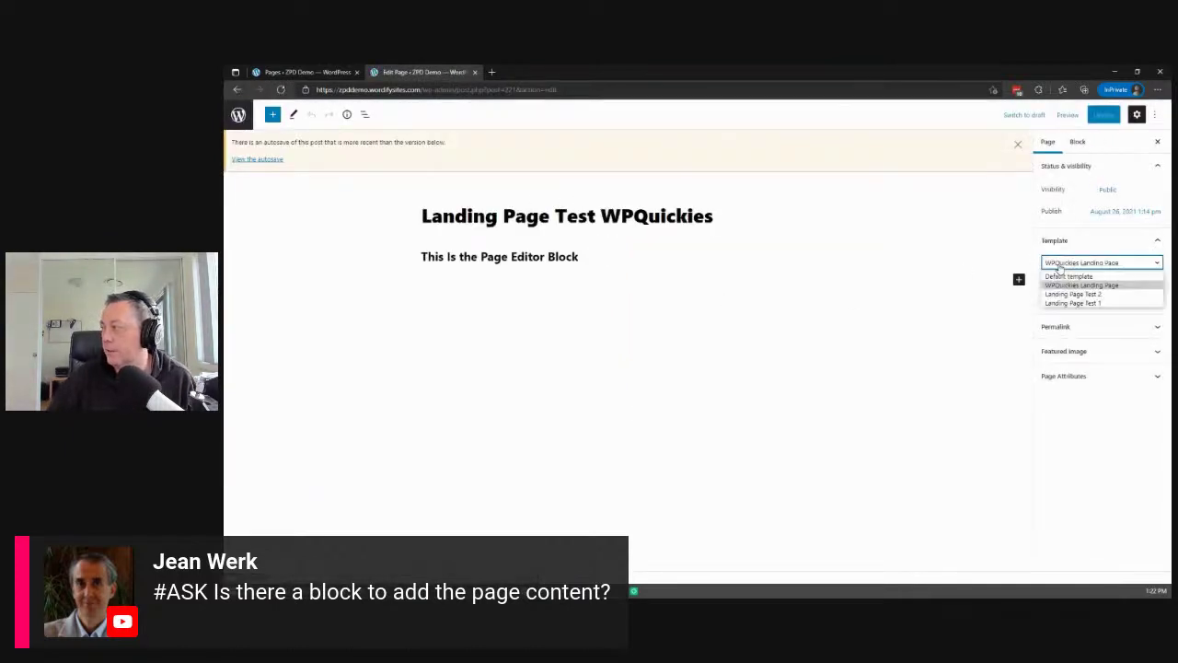
left_click(1064, 288)
left_click(1059, 266)
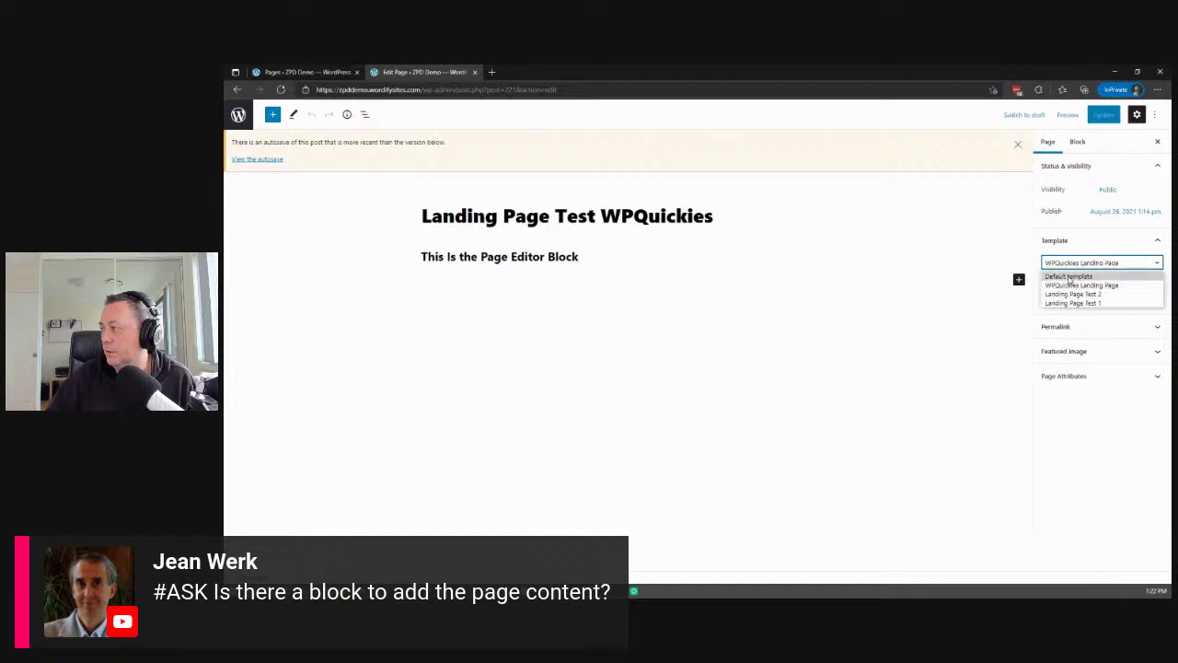
key("F5")
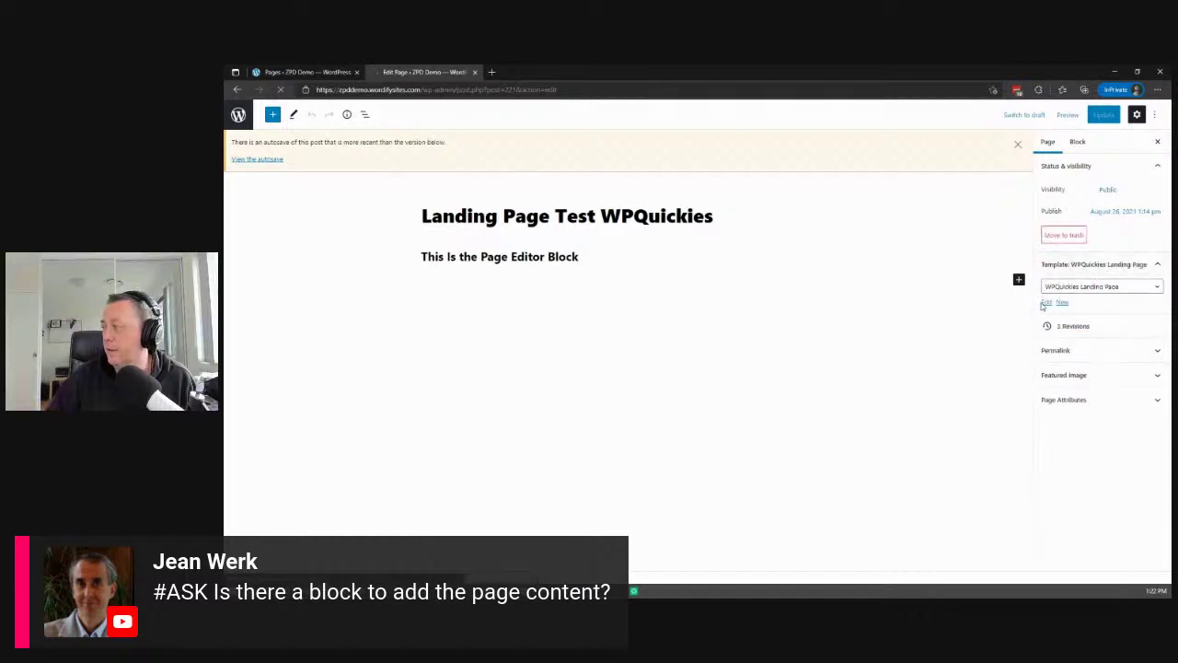
left_click(1048, 305)
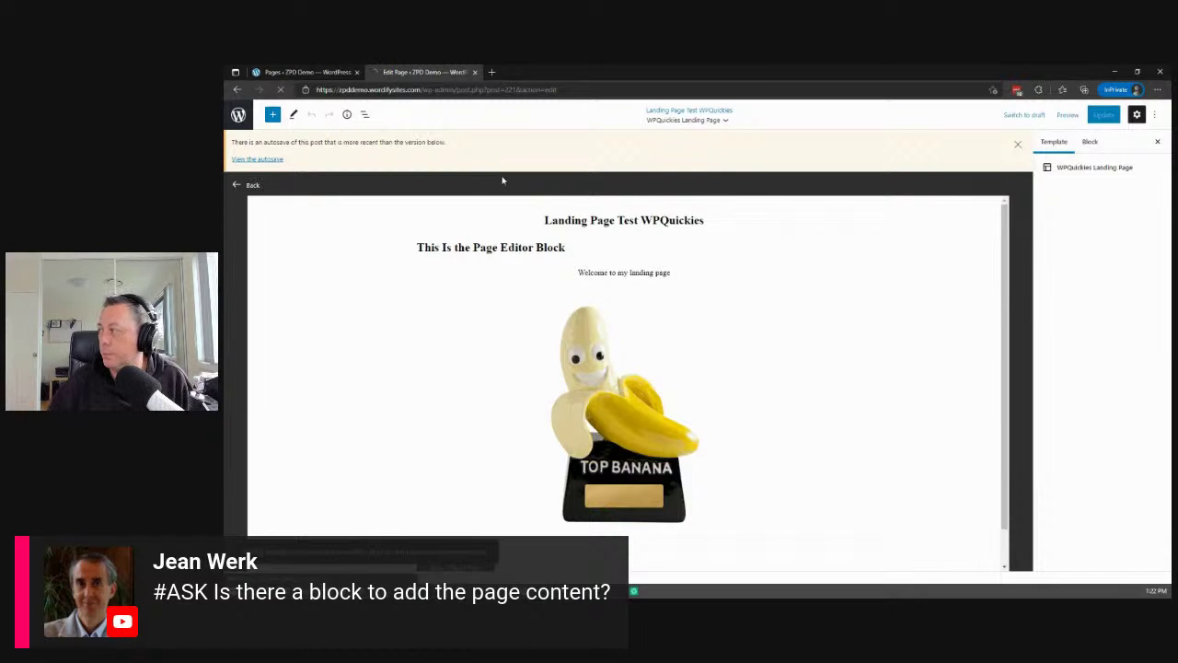
- Dismiss the autosave notice, reselect WPQuickies Landing Page as the page's template and open that template for editing
left_click(1018, 145)
left_click(1090, 266)
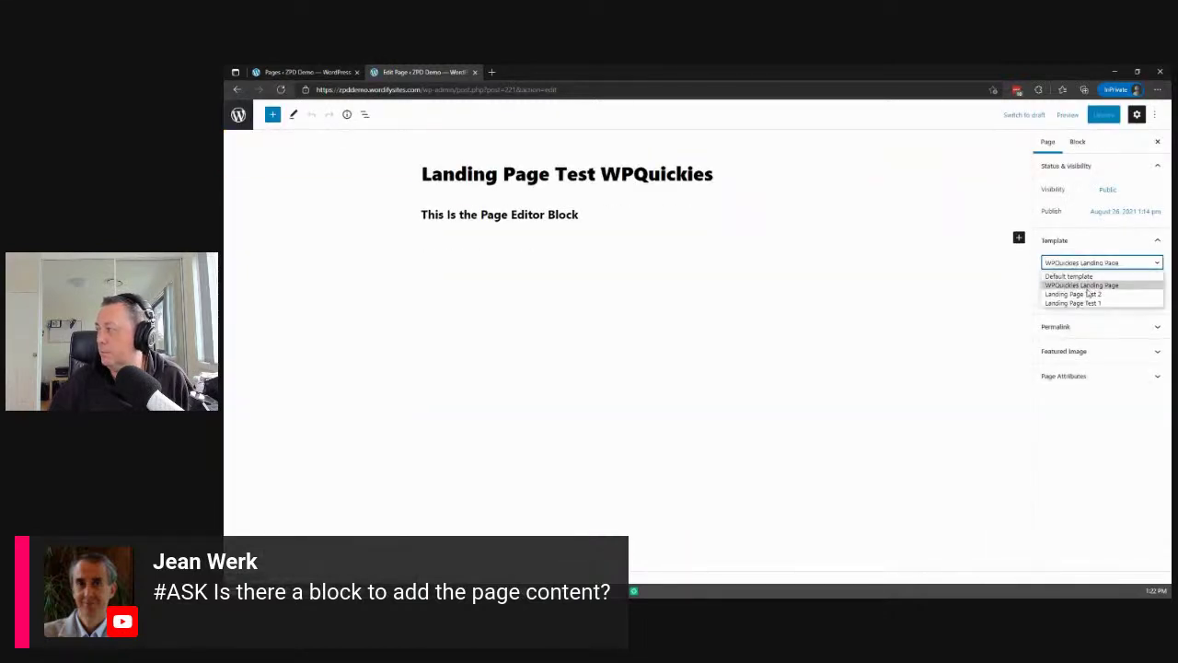
left_click(1090, 278)
left_click(1089, 264)
left_click(1087, 288)
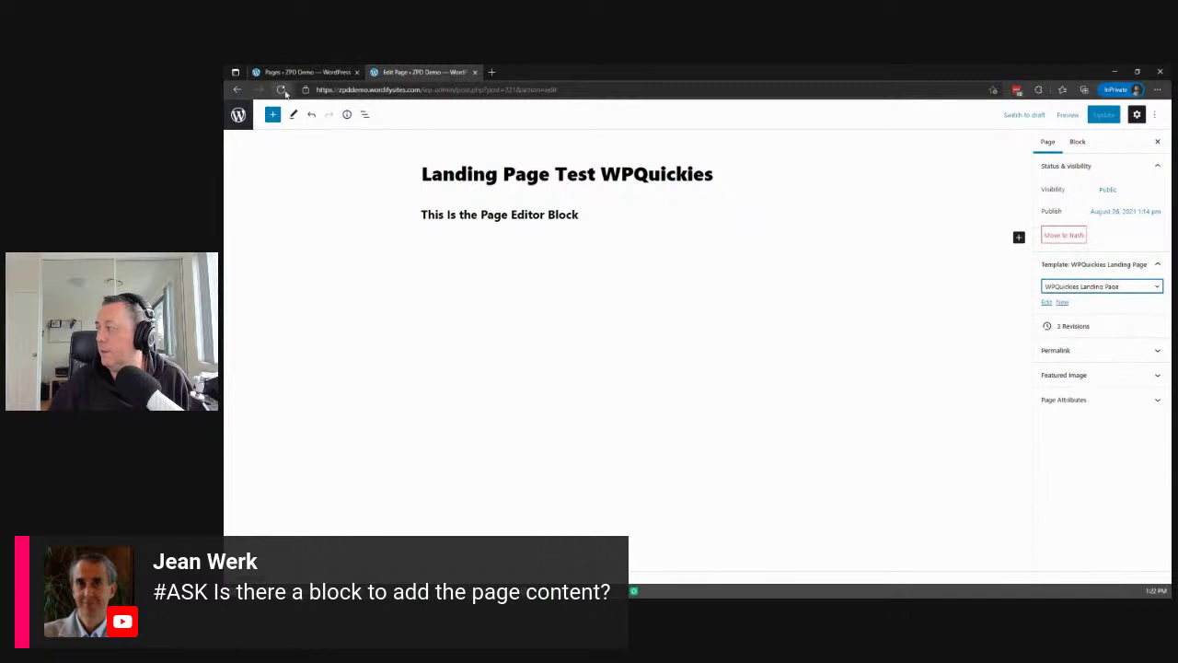
left_click(1046, 302)
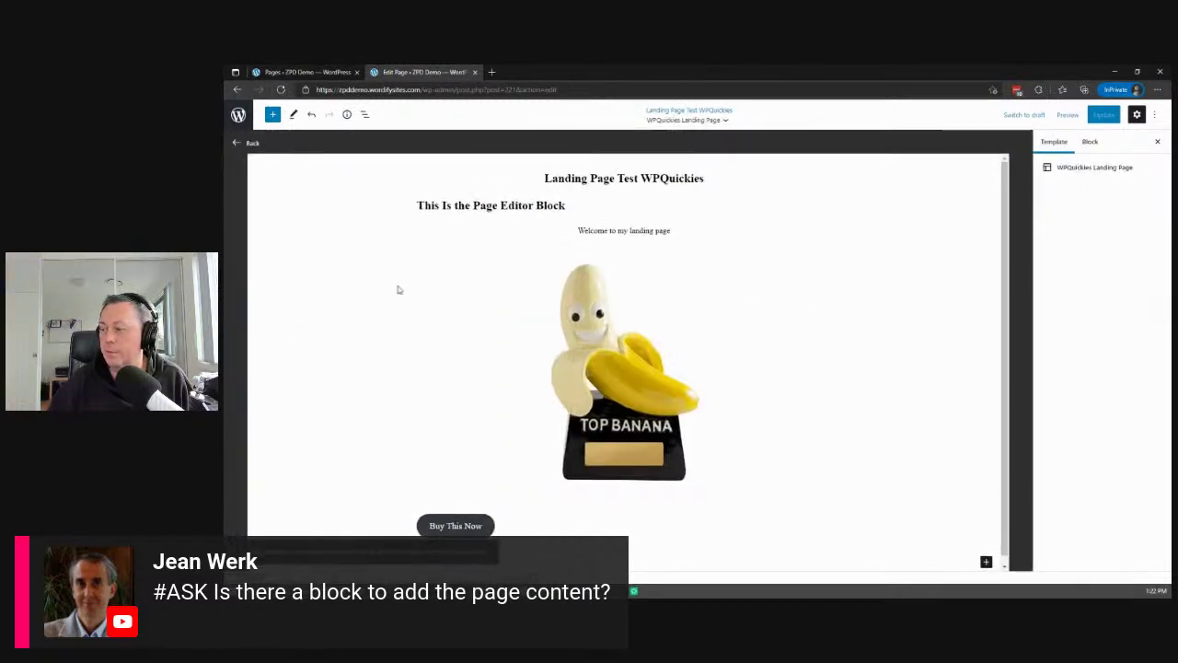
- Open the block library, search it for "content" and clear the search to show all blocks again
left_click(274, 115)
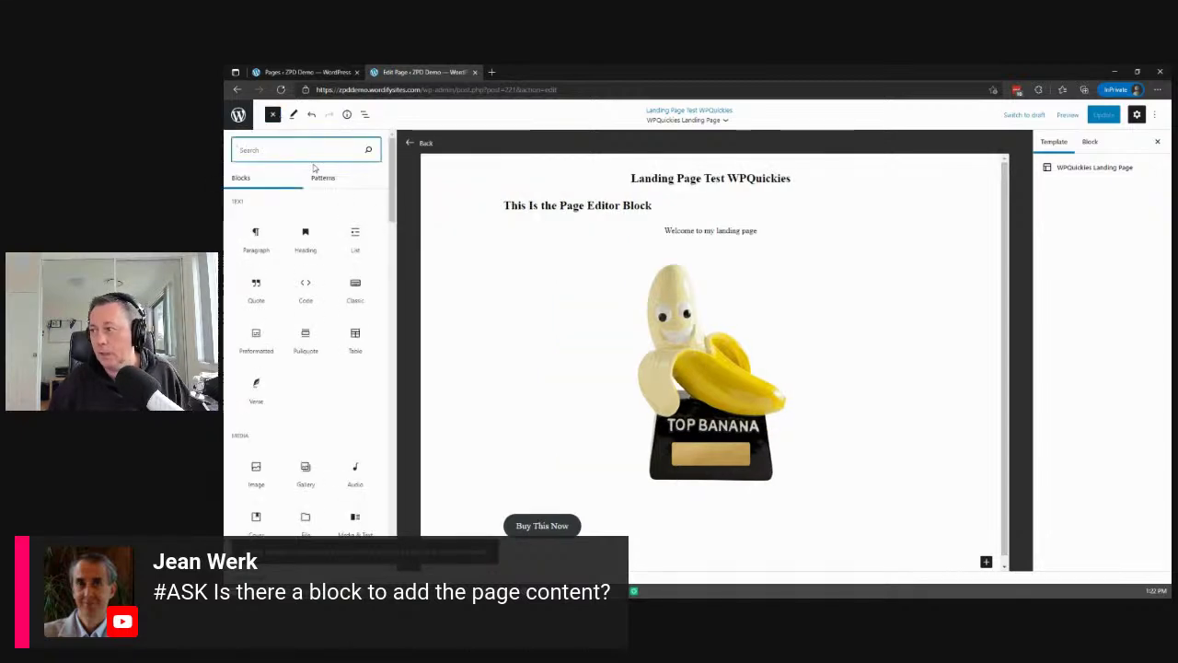
type("cont")
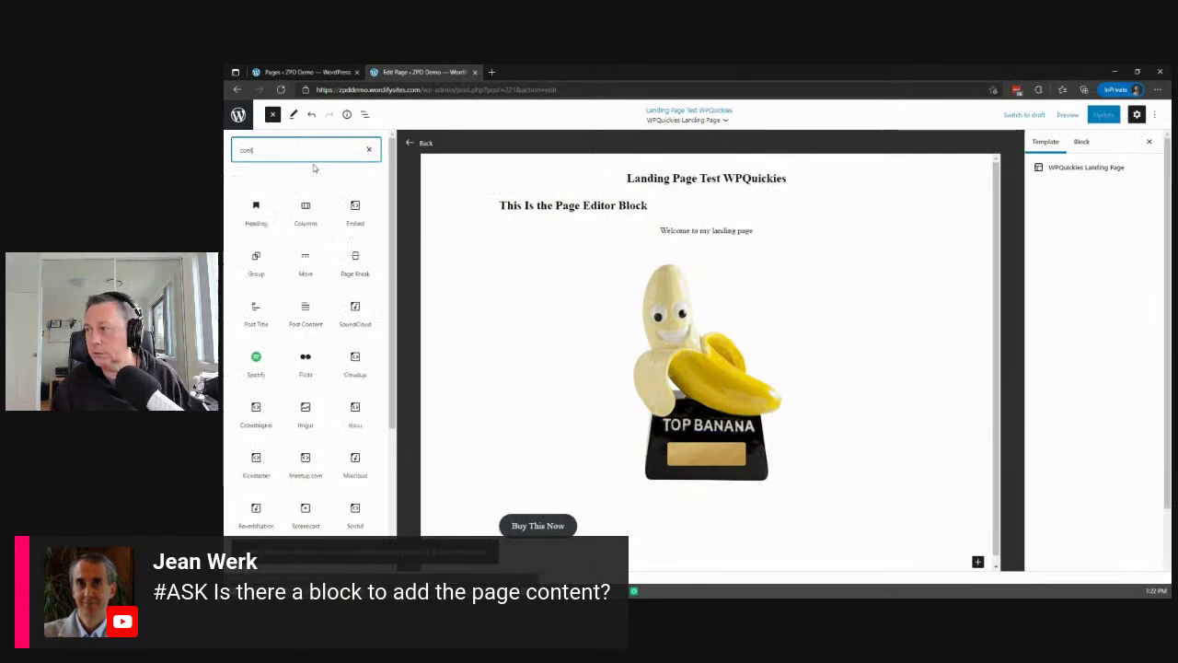
type("e")
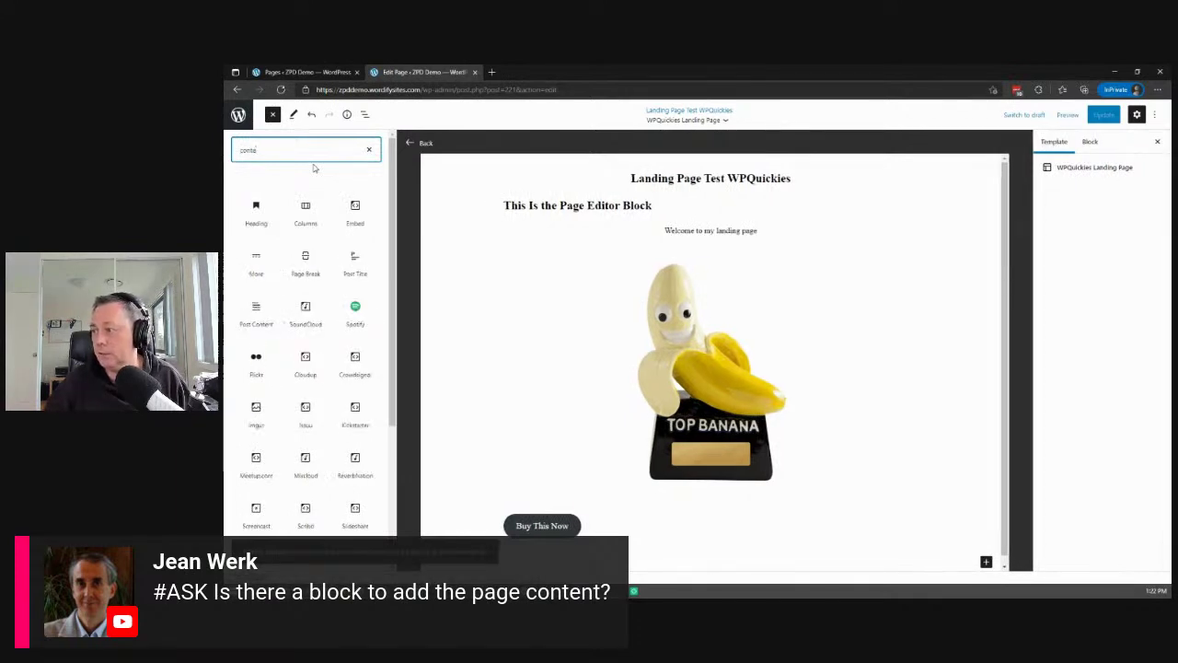
type("n")
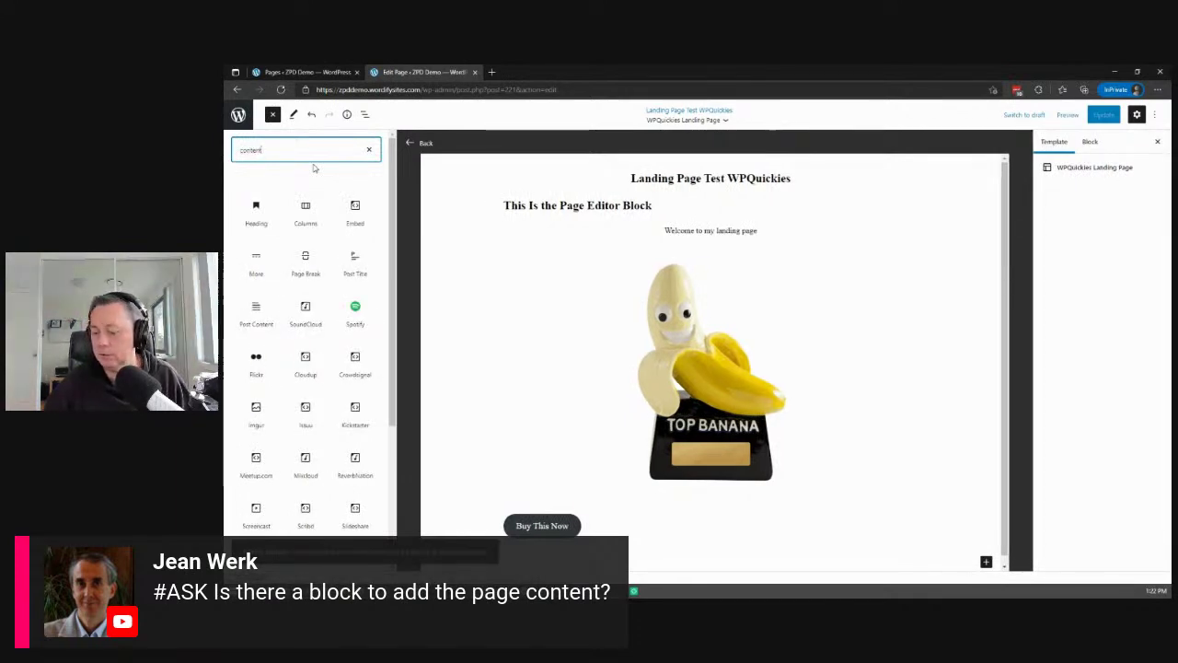
type("t")
key("BackSpace")
key("BackSpace")
key("BackSpace")
key("BackSpace")
key("BackSpace")
key("BackSpace")
key("BackSpace")
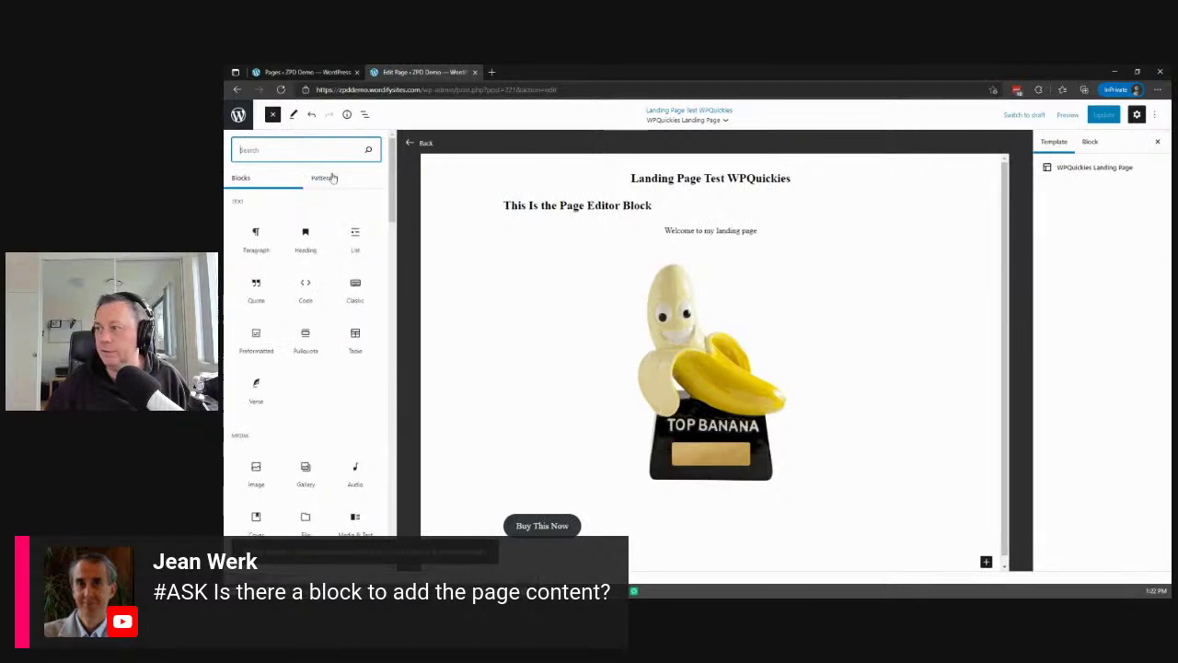
- Insert a Post Content block from the Theme blocks below the Buy This Now button and save the template
scroll(308, 345, "down", 3)
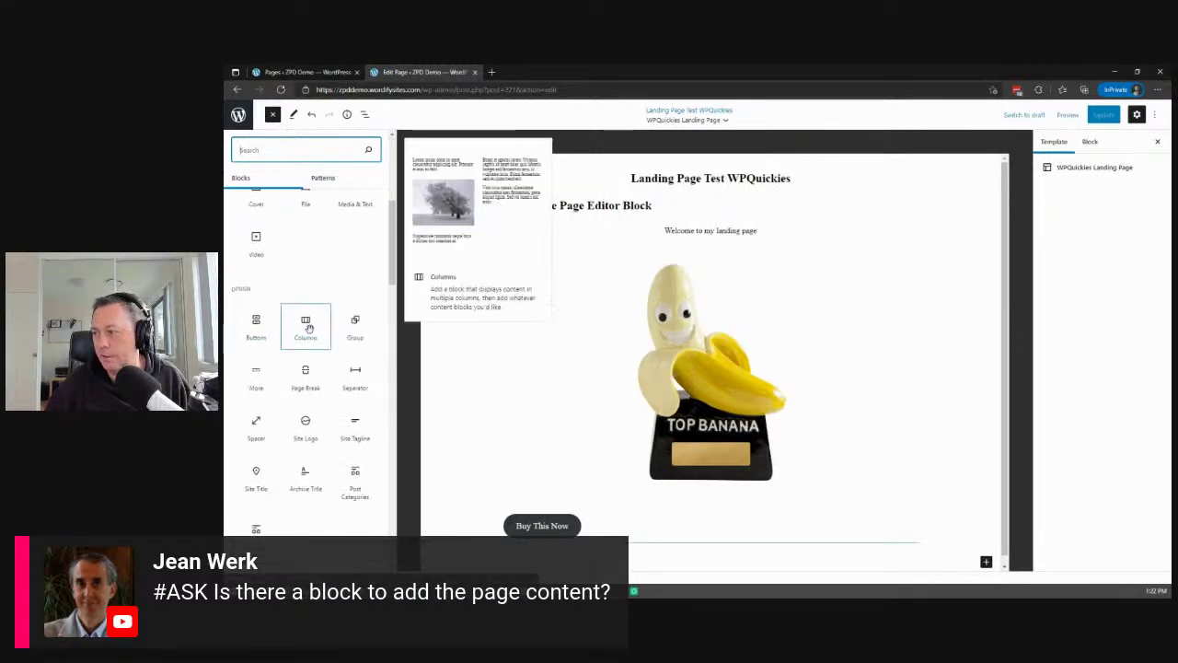
scroll(336, 451, "down", 4)
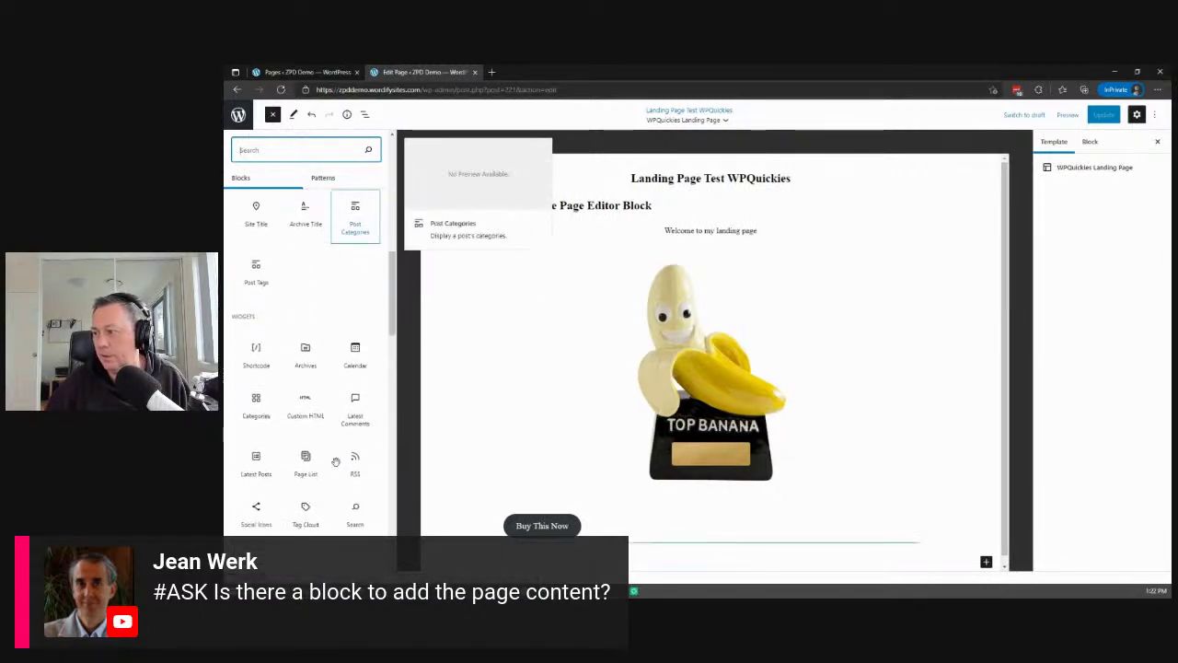
scroll(336, 461, "down", 3)
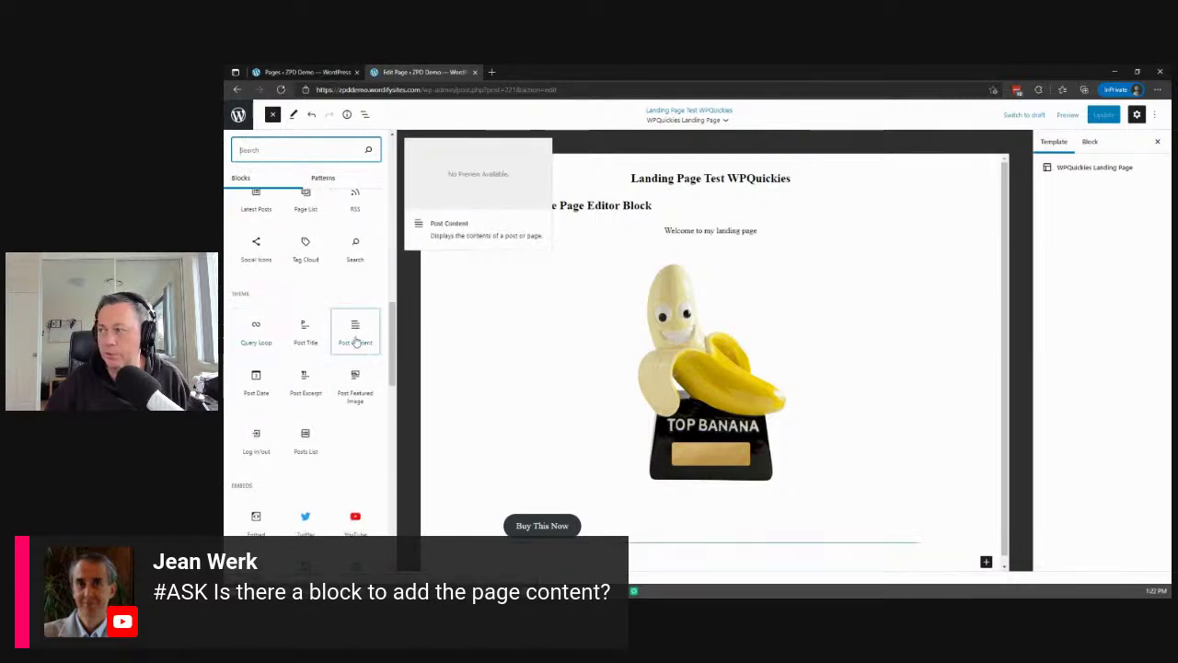
left_click_drag(356, 341, 668, 555)
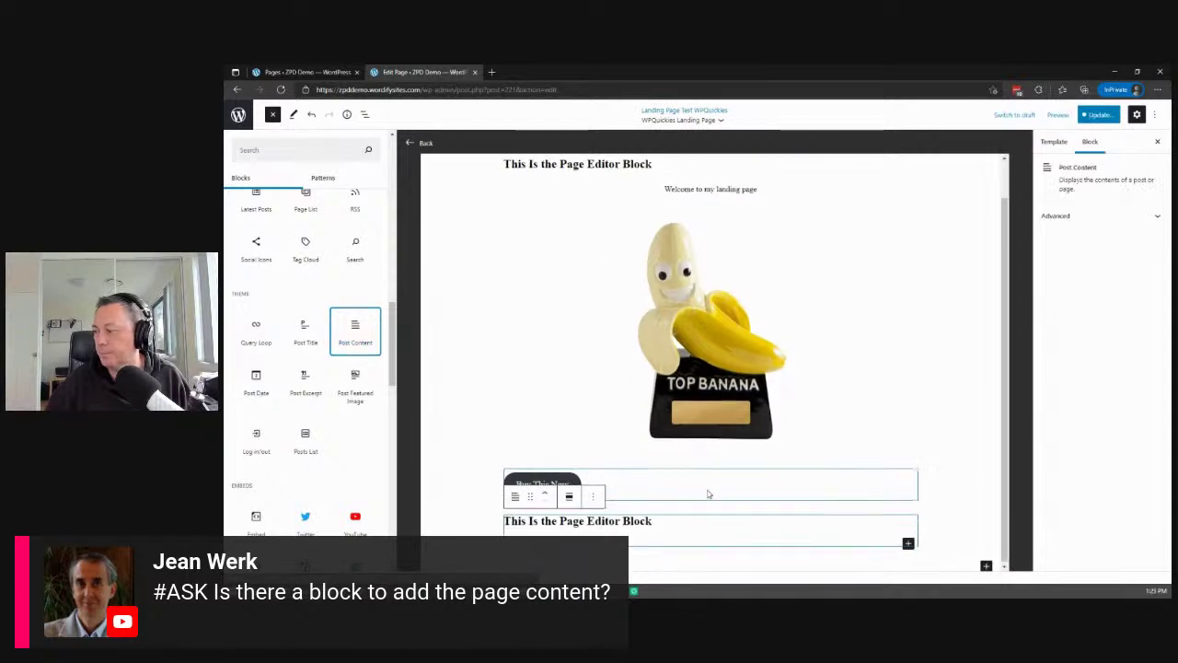
left_click(1093, 134)
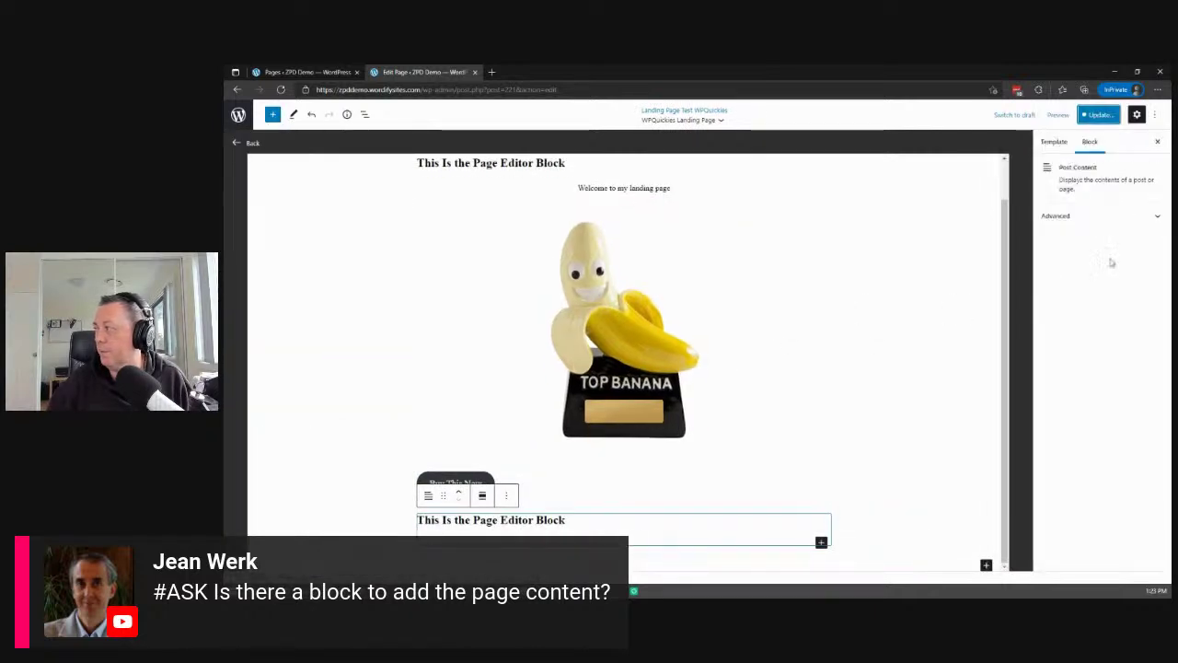
key("ctrl+s")
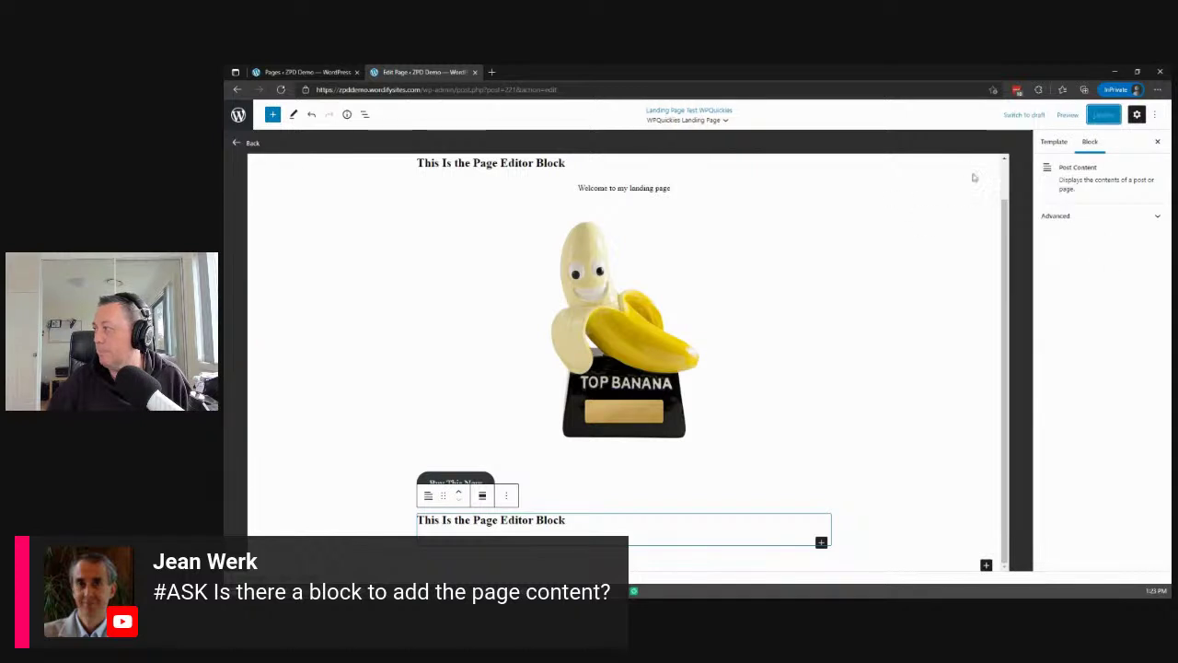
- Preview the page in a new tab and examine the page content heading near the page title and below the button
left_click(1067, 115)
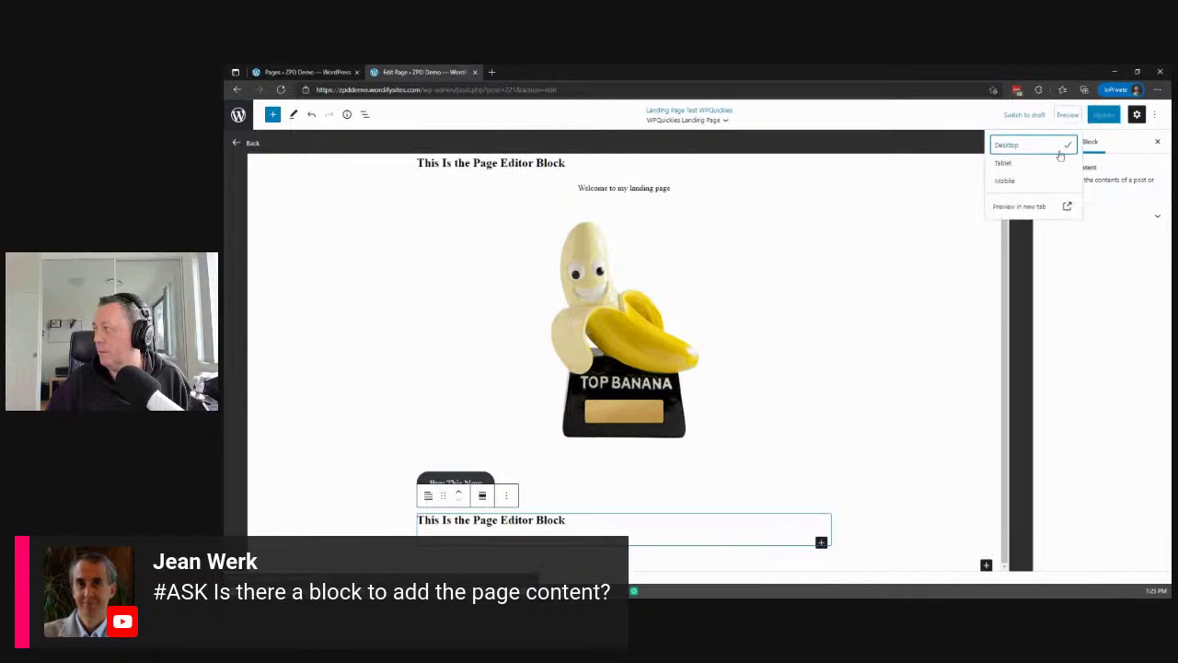
left_click(1022, 207)
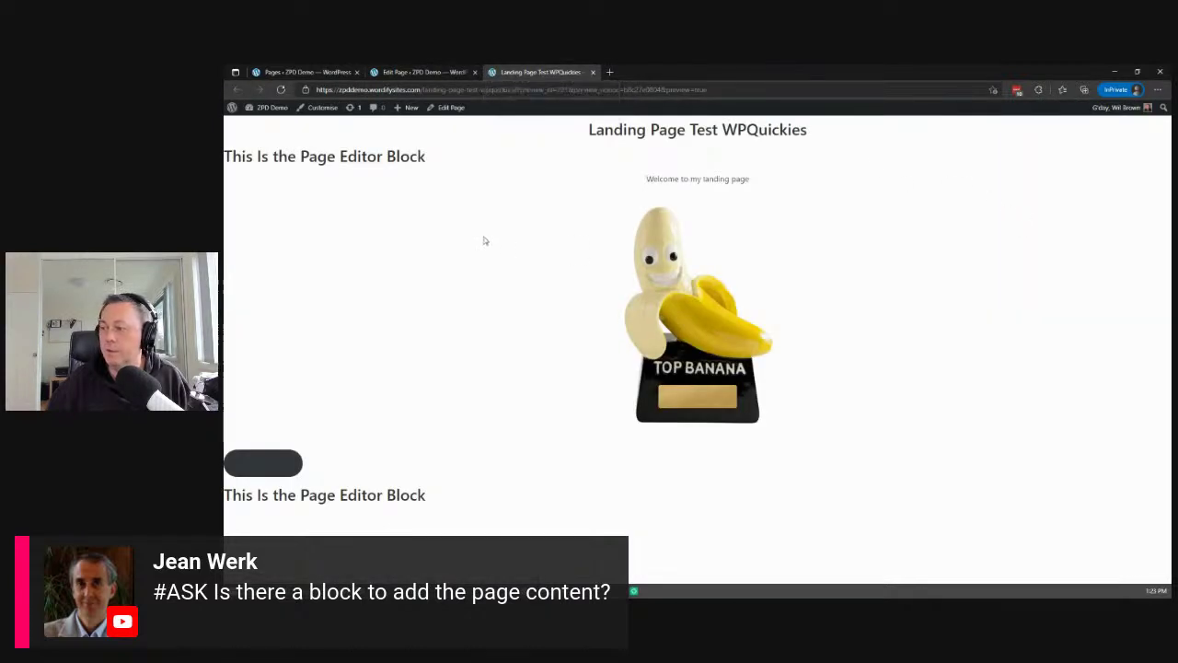
mouse_move(419, 497)
left_mouse_down()
mouse_move(267, 497)
mouse_move(439, 509)
left_mouse_up()
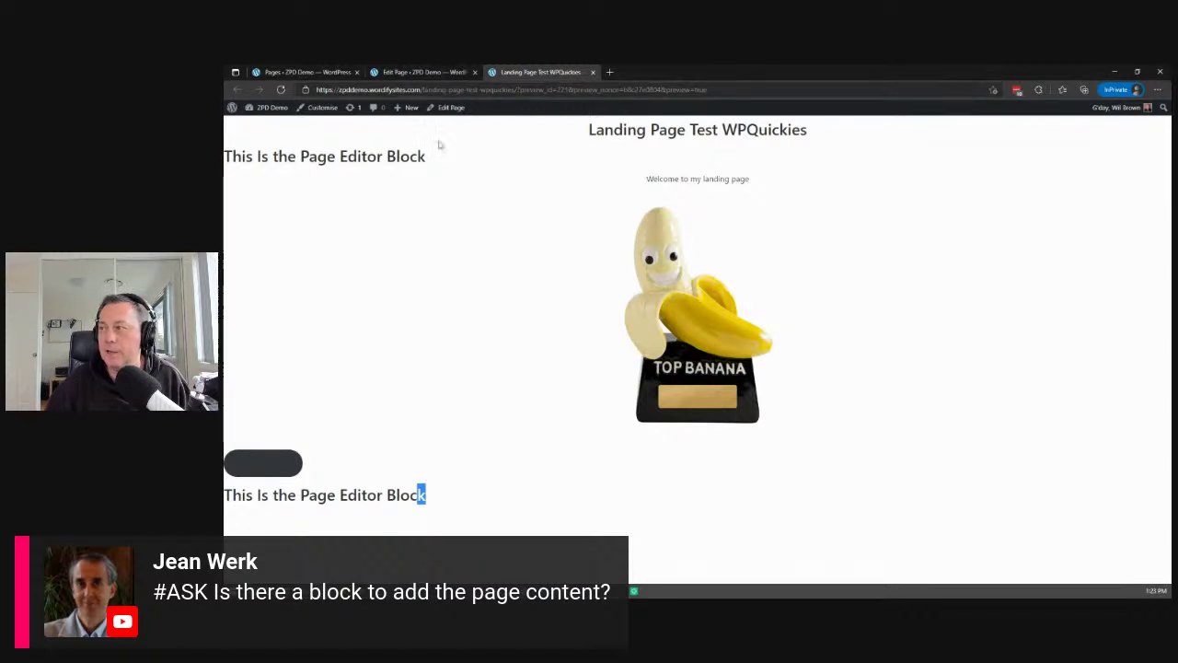
left_click_drag(437, 159, 383, 159)
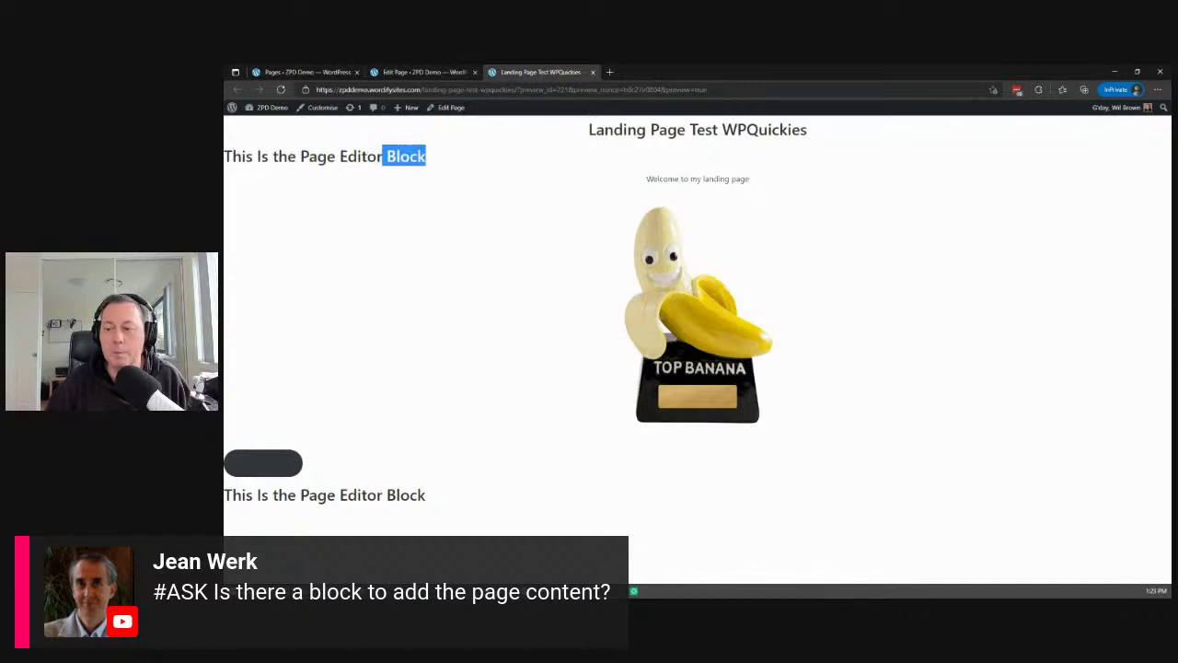